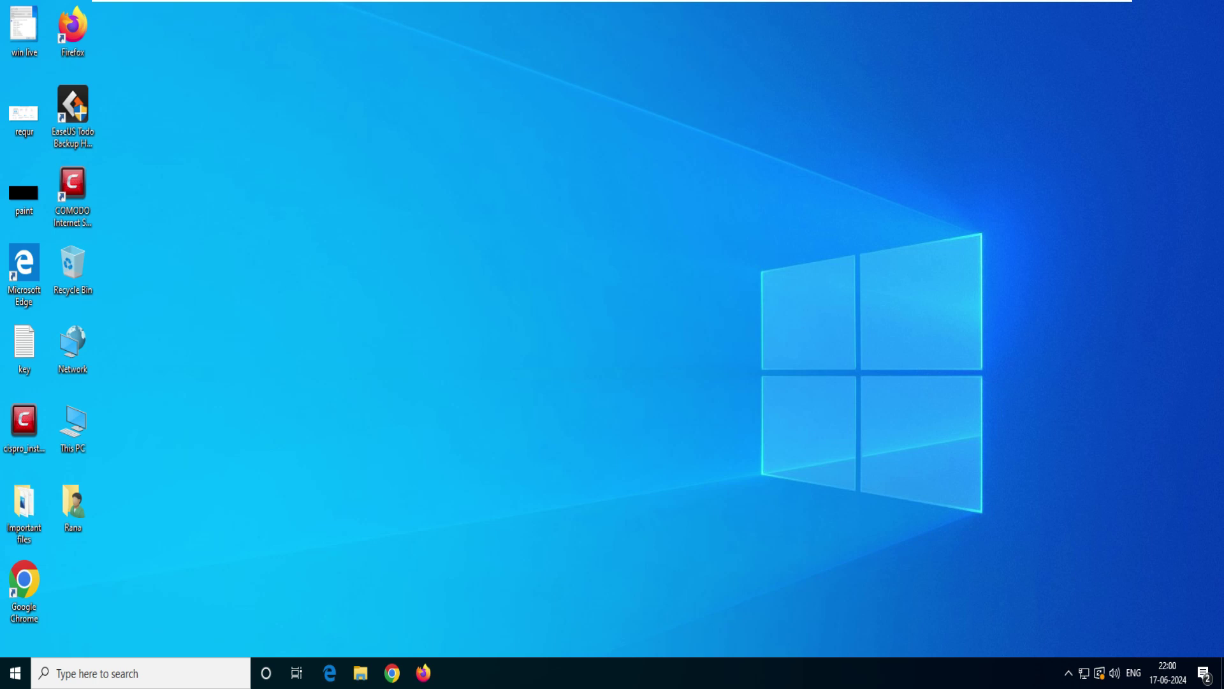
Switch to Chrome, search Google for "ventoy" and open the official Ventoy website
left_click(394, 673)
type("ventoy")
key("Return")
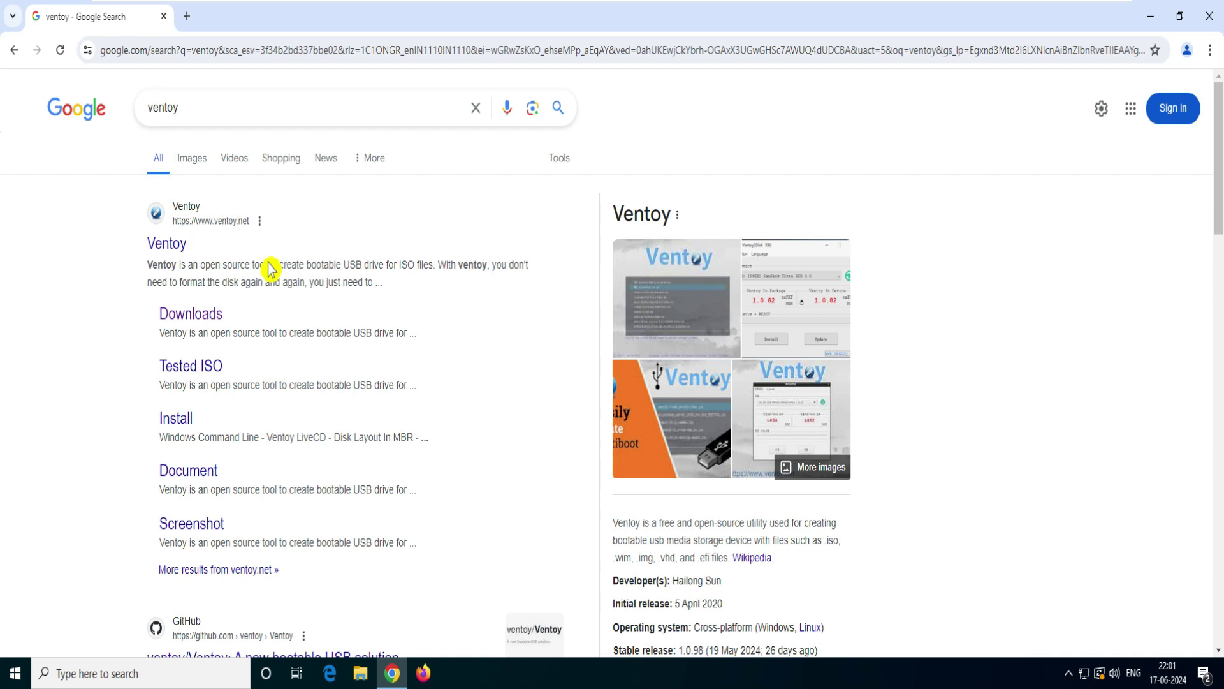
left_click(168, 245)
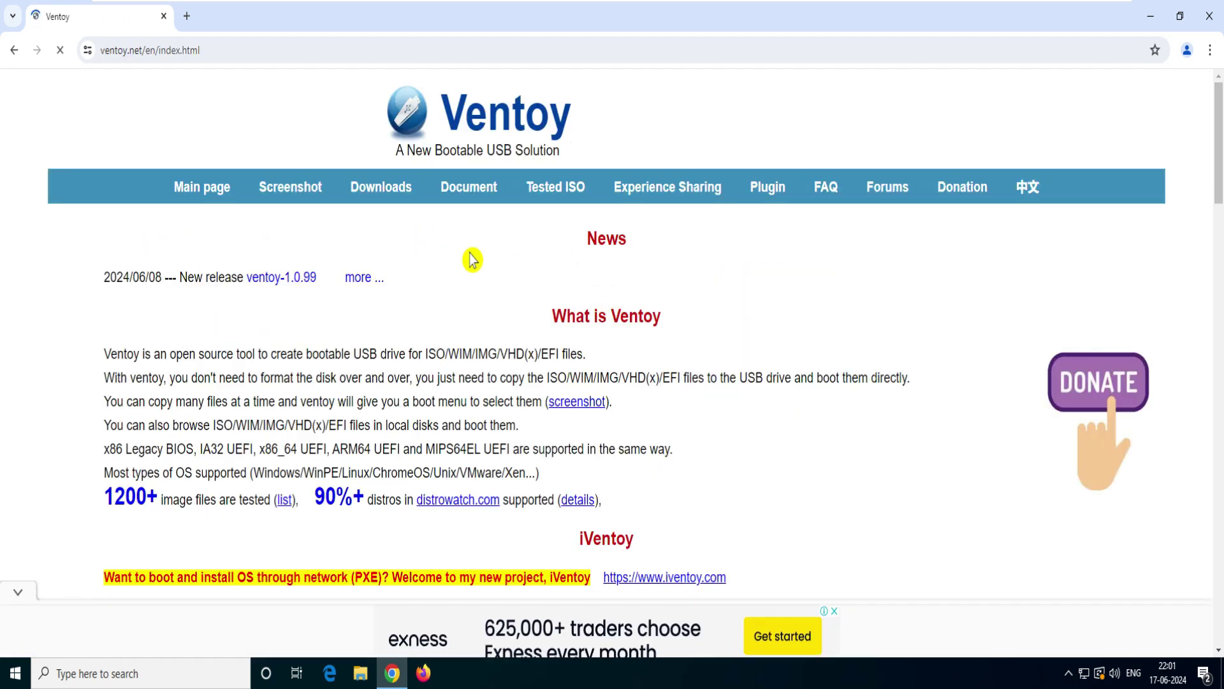
Download ventoy-1.0.99-windows.zip from the Ventoy site's downloads page through SourceForge
left_click(389, 192)
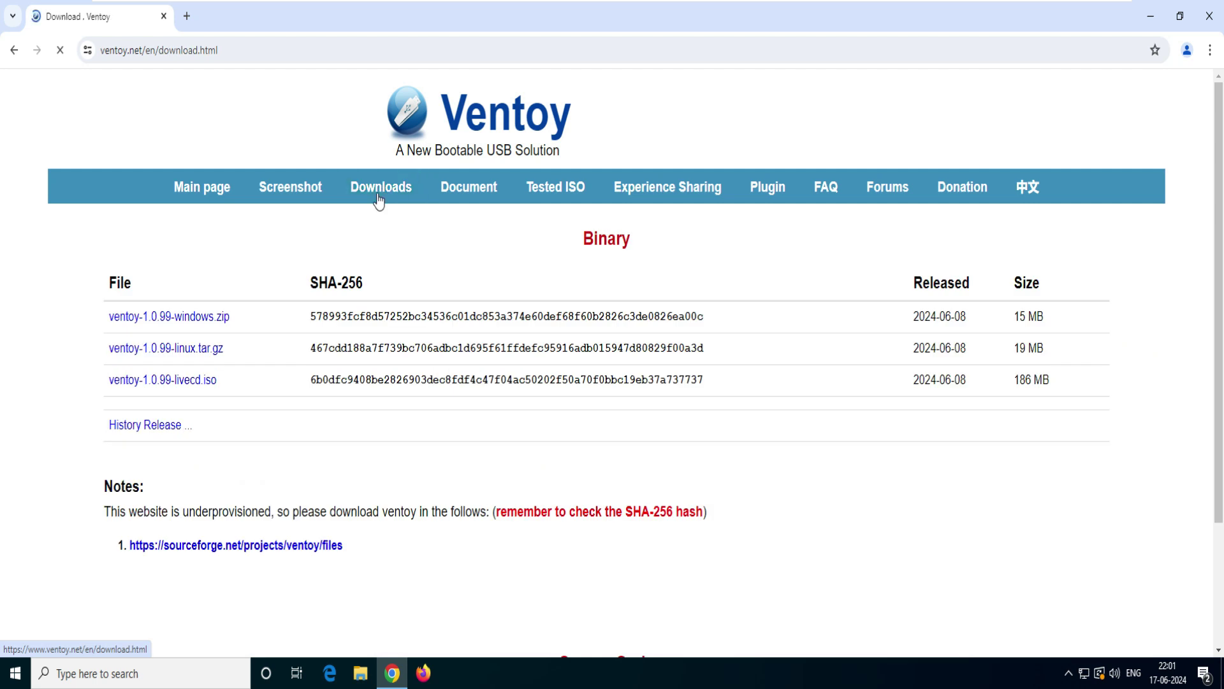
left_click(214, 324)
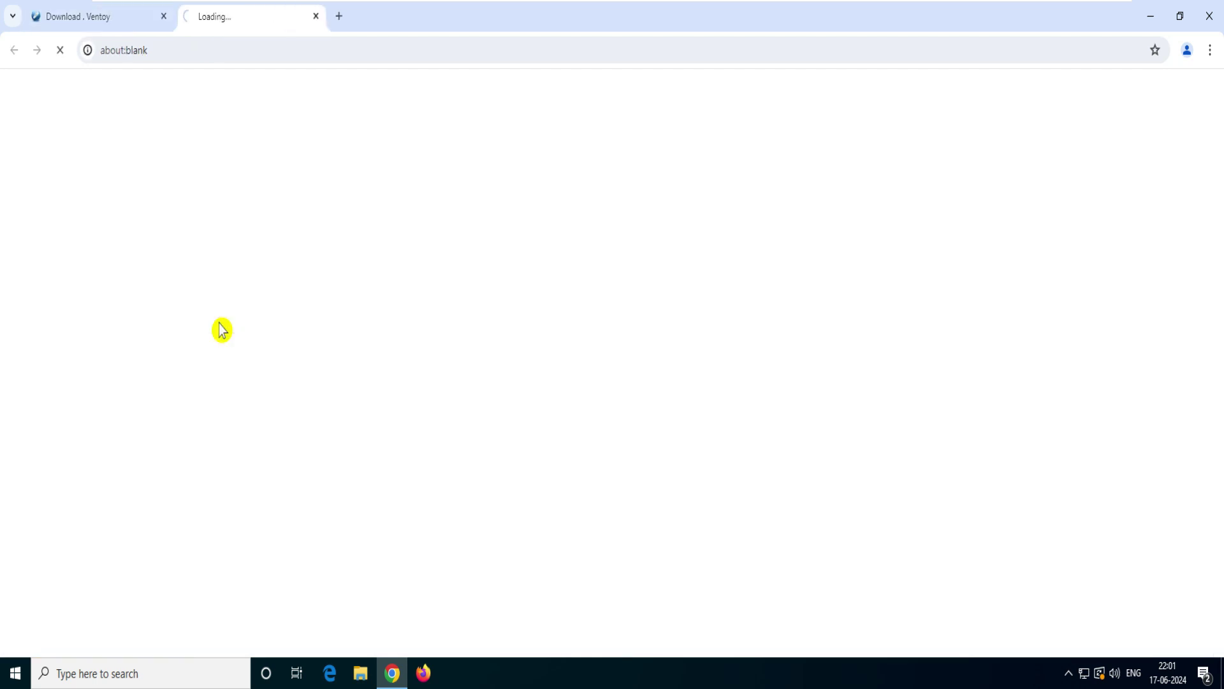
left_click(287, 445)
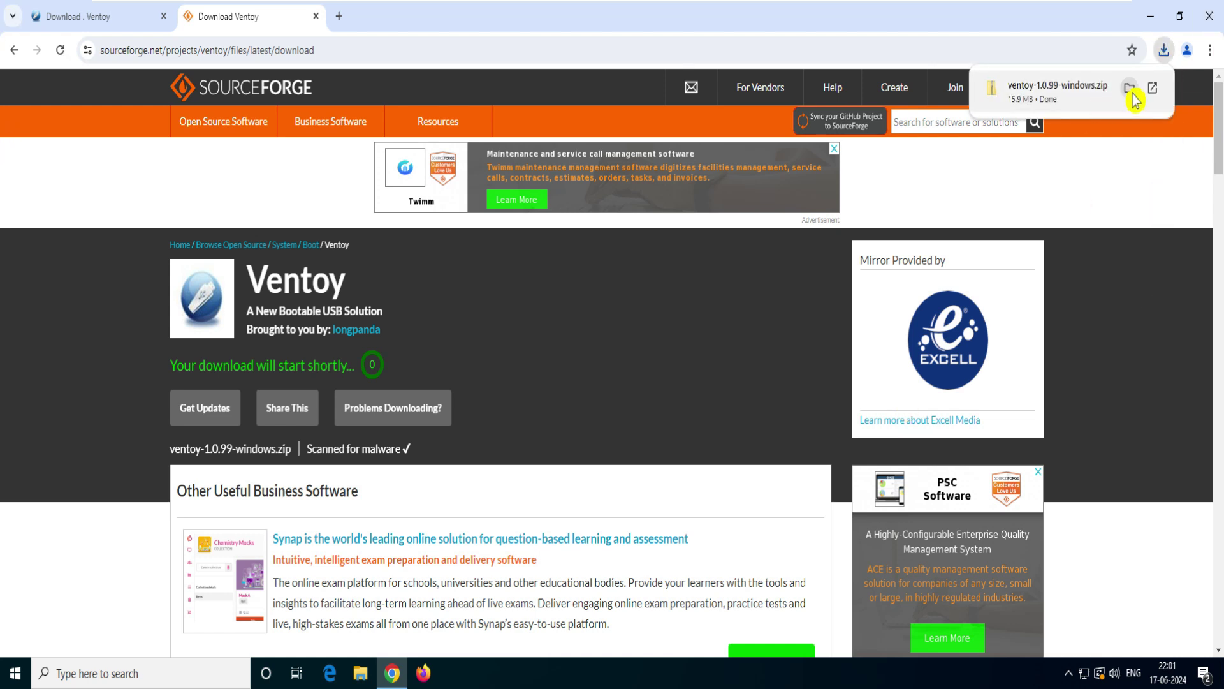
Show the downloaded ventoy-1.0.99-windows archive in its folder and extract all its contents
left_click(1131, 89)
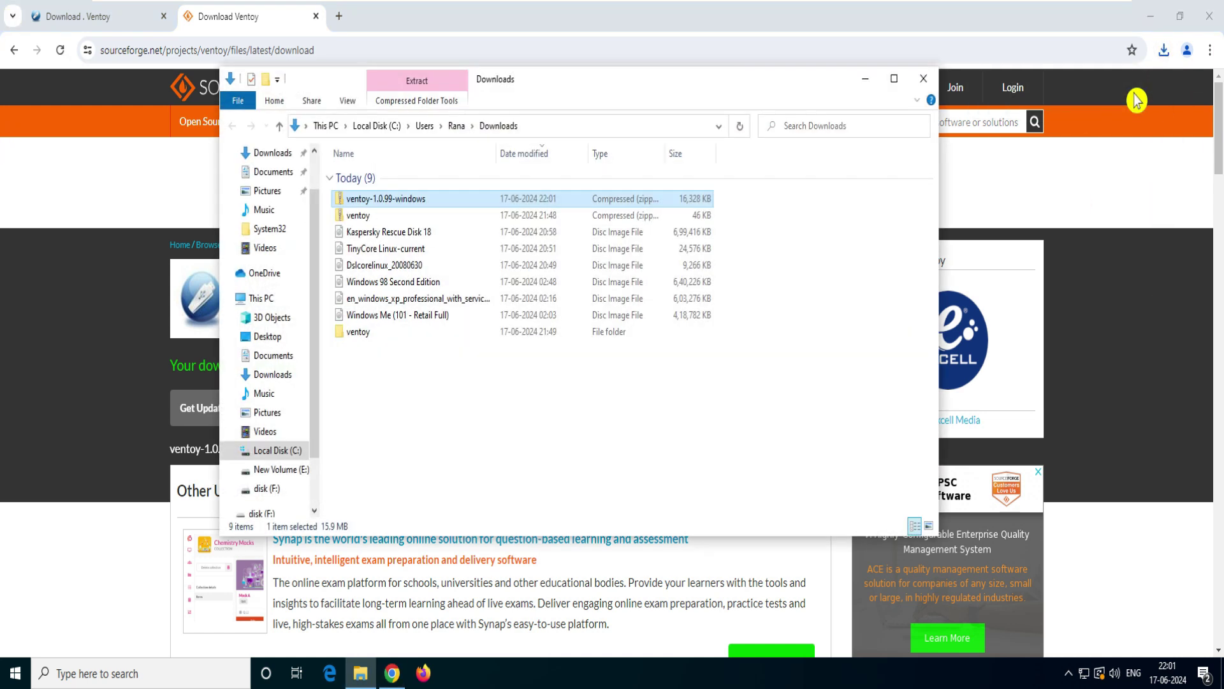
right_click(386, 198)
left_click(426, 248)
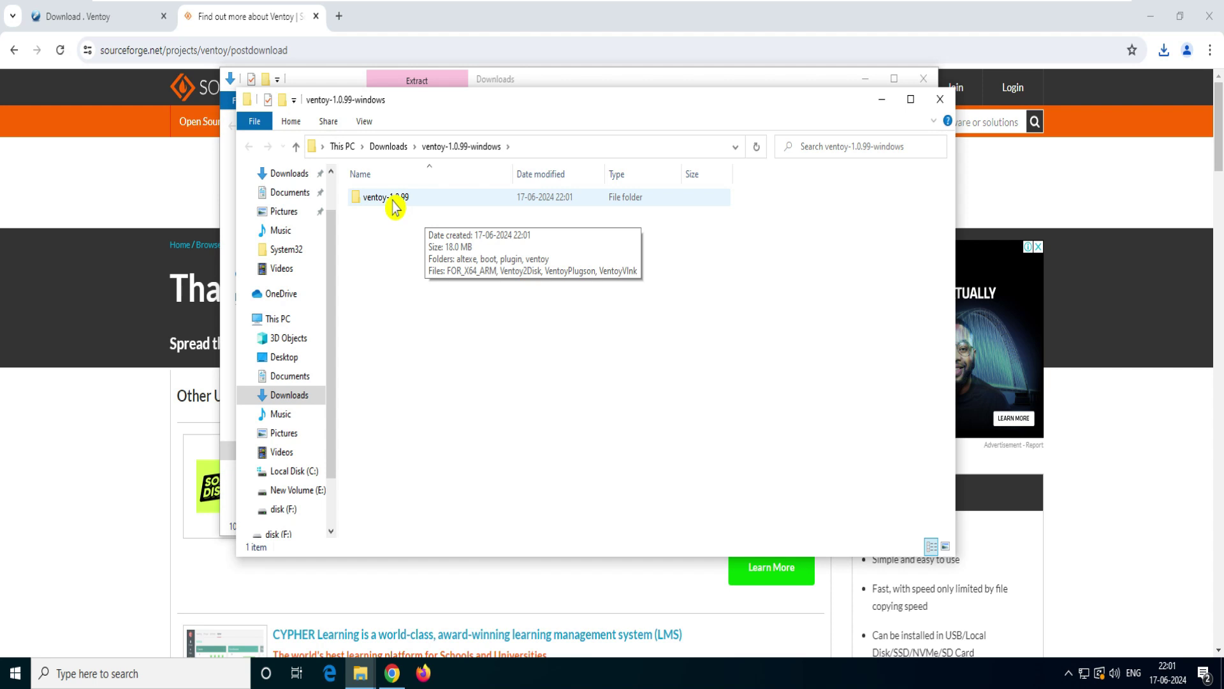
Run Ventoy2Disk from the extracted ventoy-1.0.99 folder and allow it to make changes to the device
double_click(395, 204)
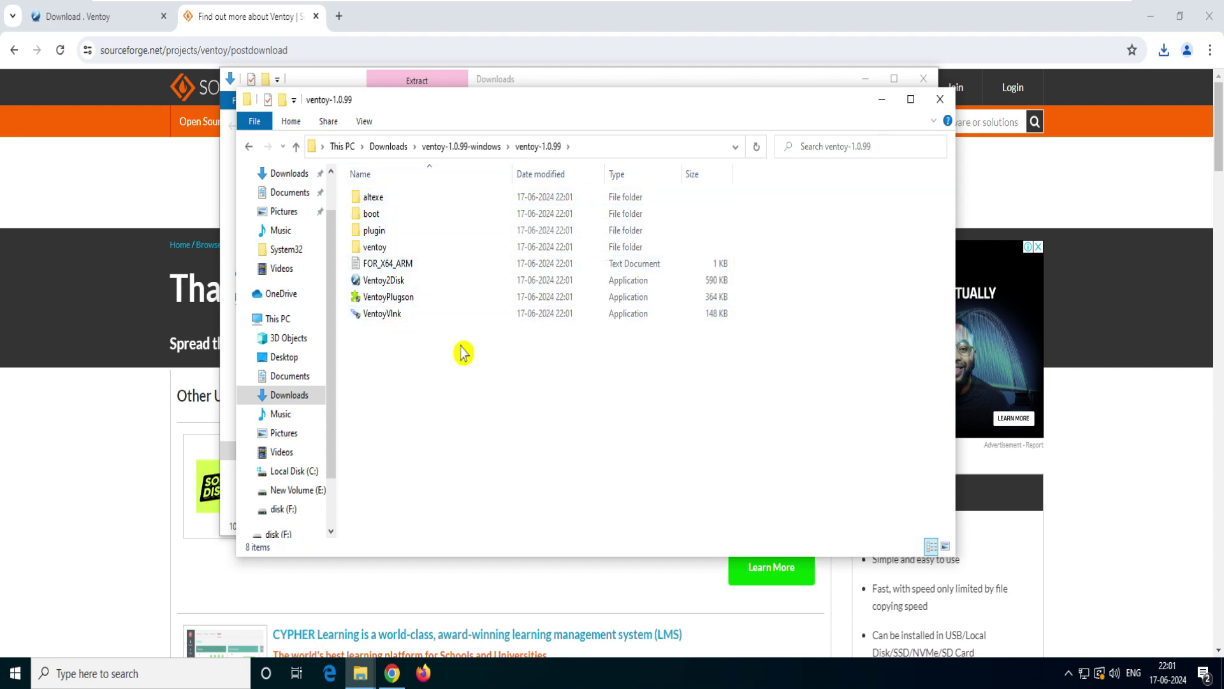
double_click(389, 280)
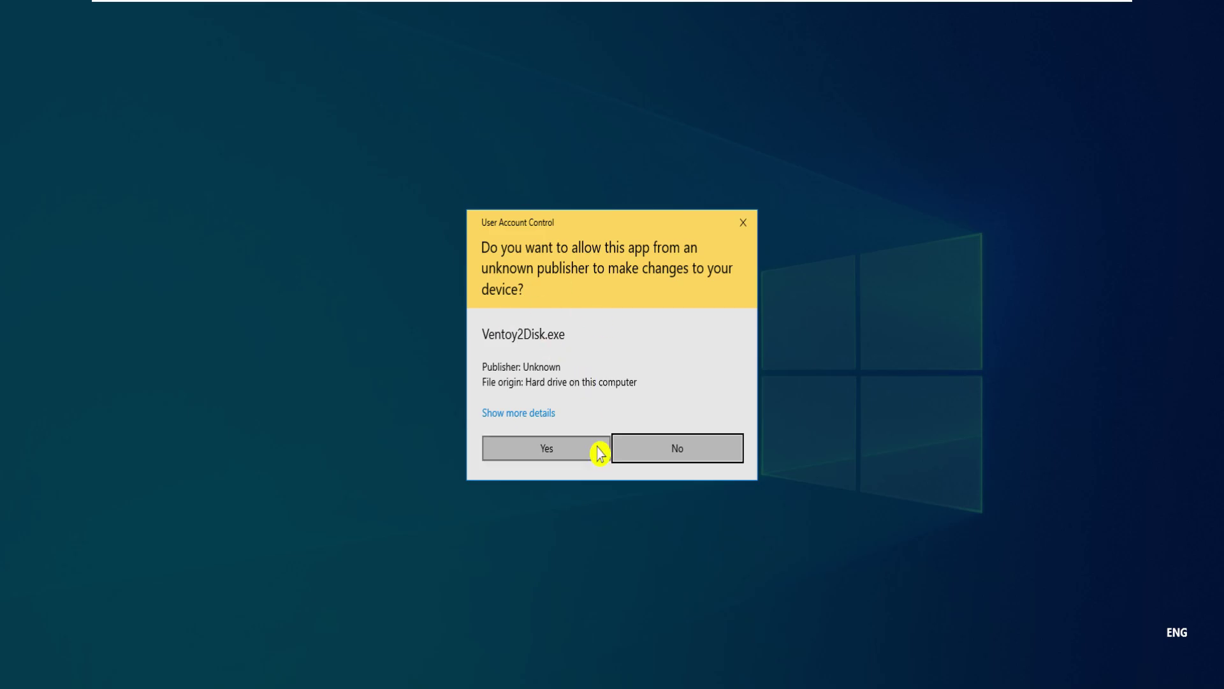
left_click(538, 449)
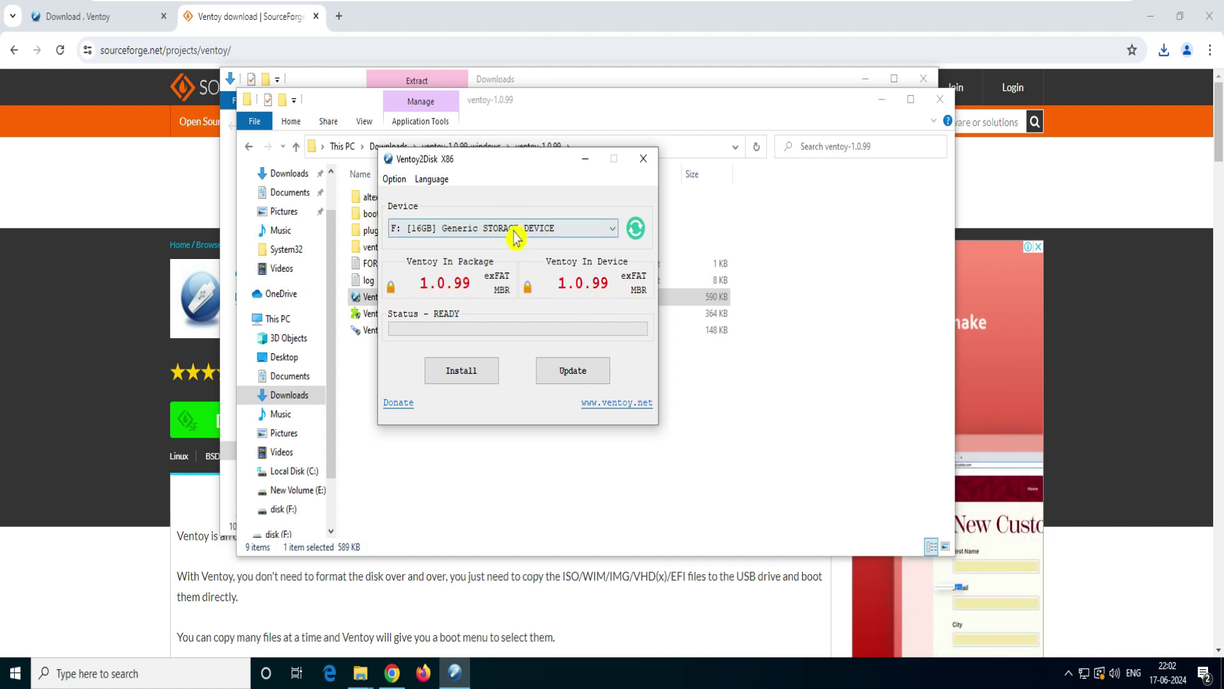
Install Ventoy on the F: [16GB] Generic STORAGE DEVICE, confirming the fresh install with YES and accepting the formatting, and close Ventoy2Disk
left_click(602, 232)
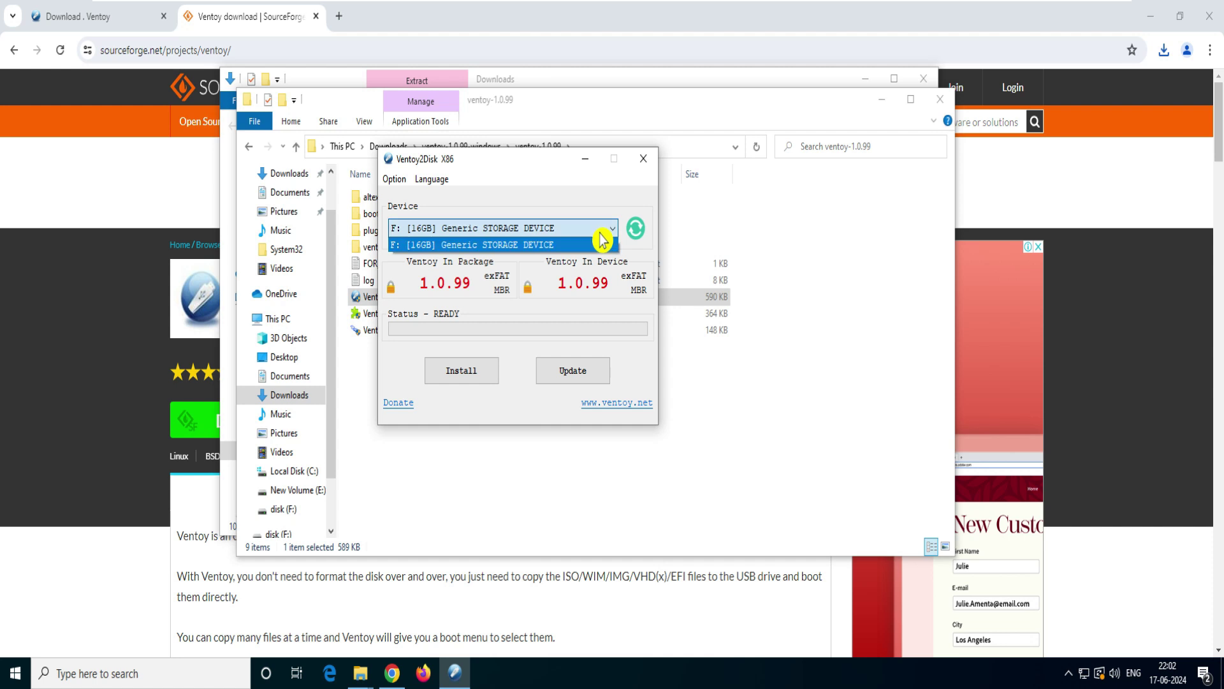
left_click(491, 241)
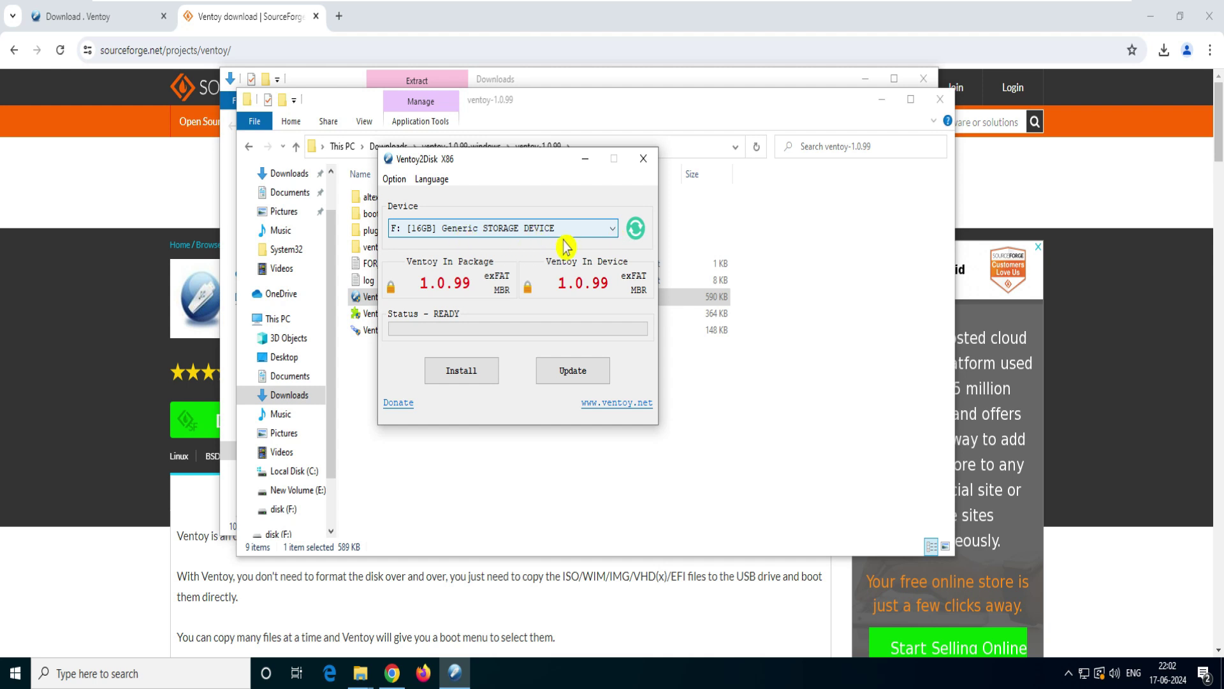
left_click(612, 233)
left_click(612, 235)
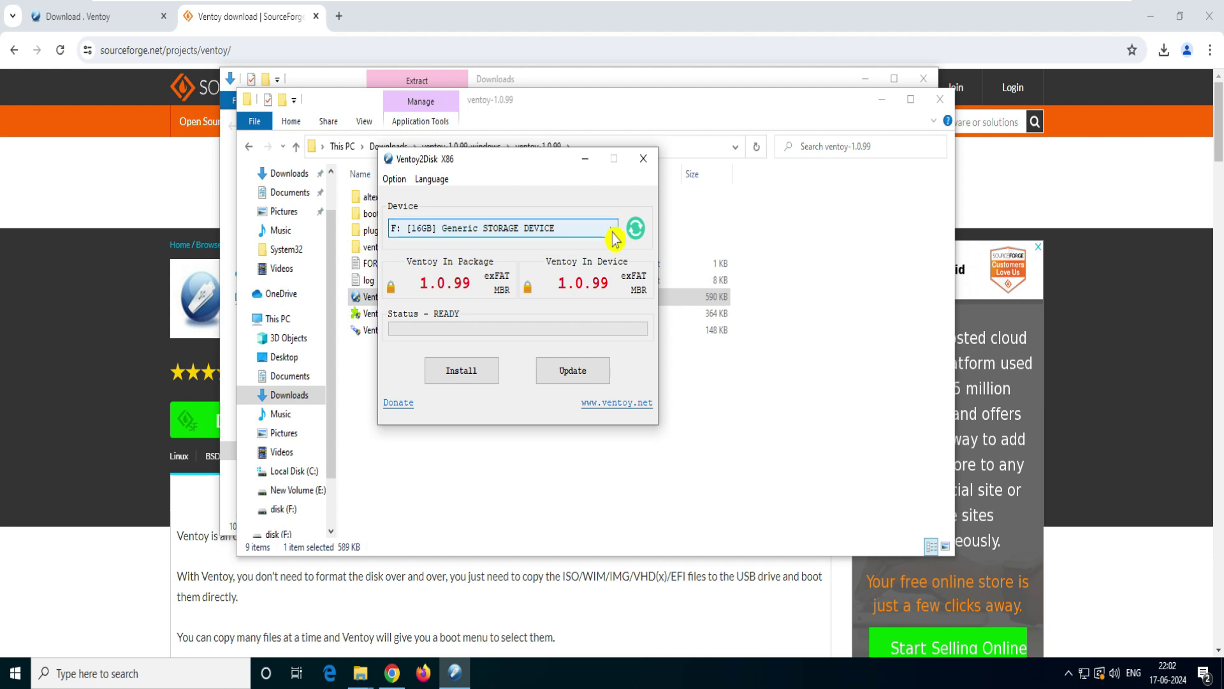
left_click(460, 373)
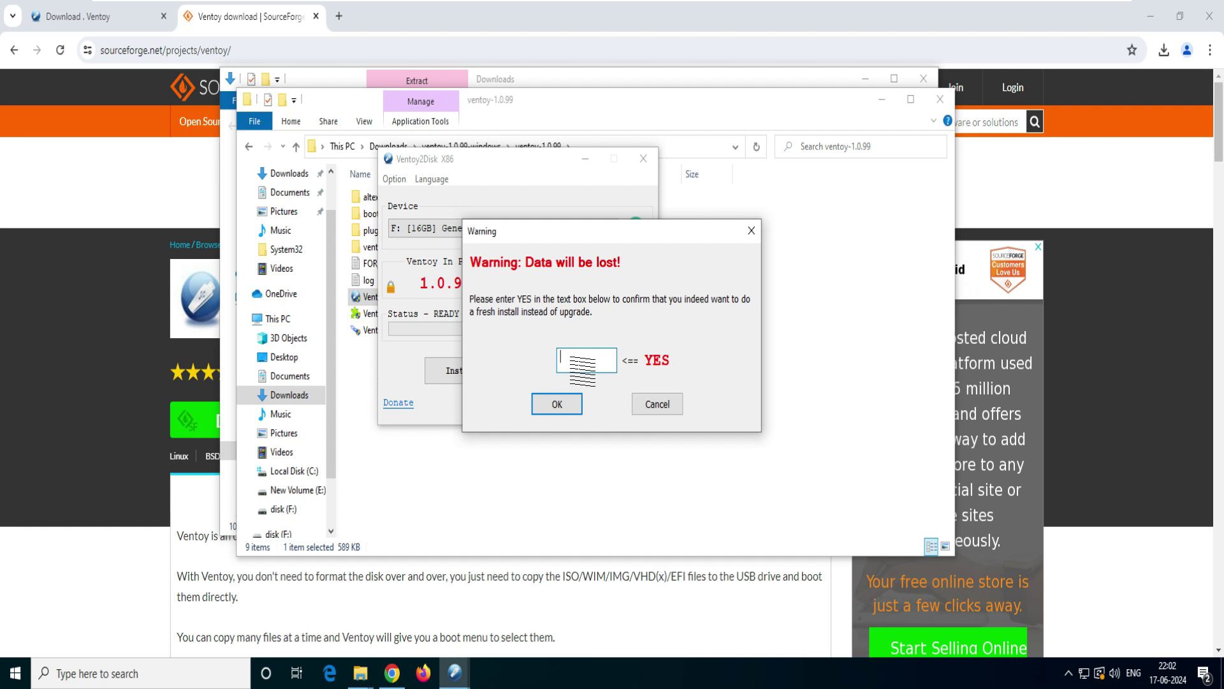
type("YES")
left_click(565, 409)
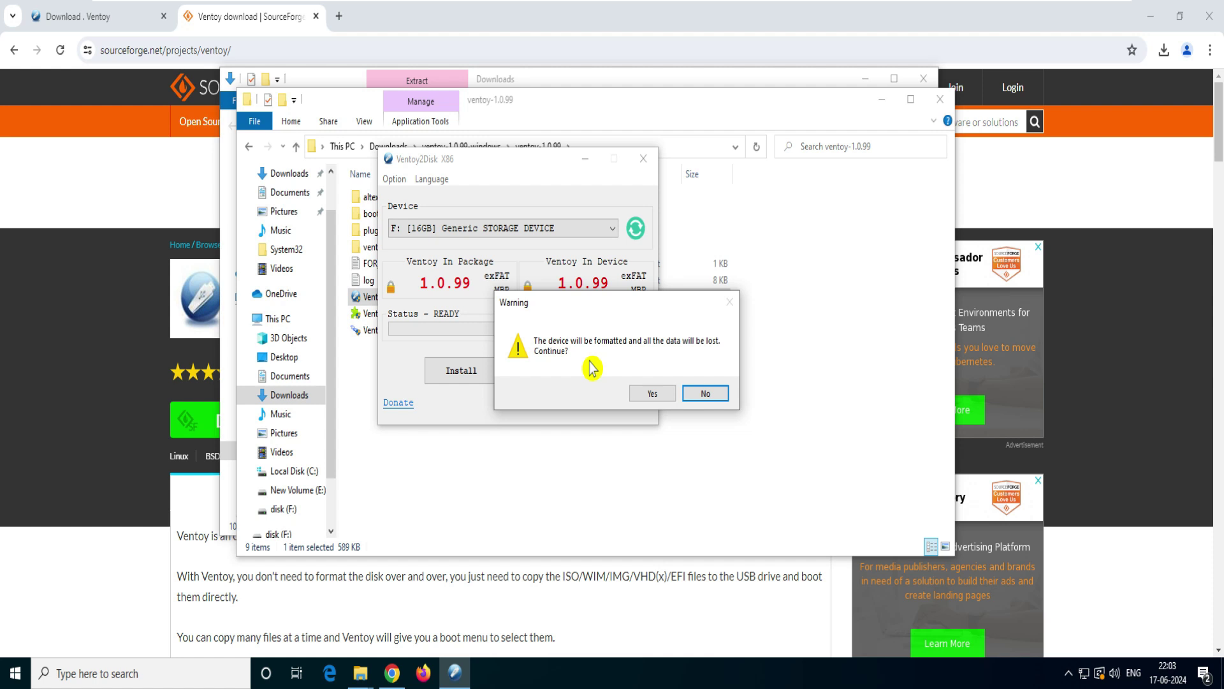
left_click(653, 398)
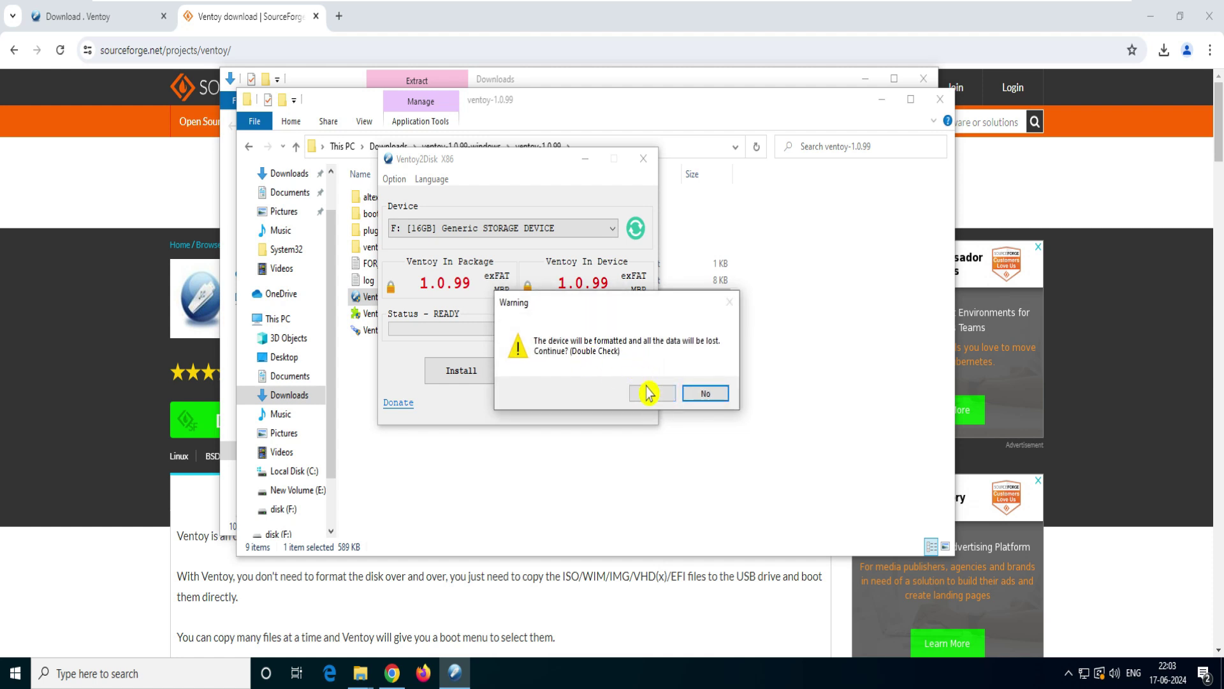
left_click(653, 398)
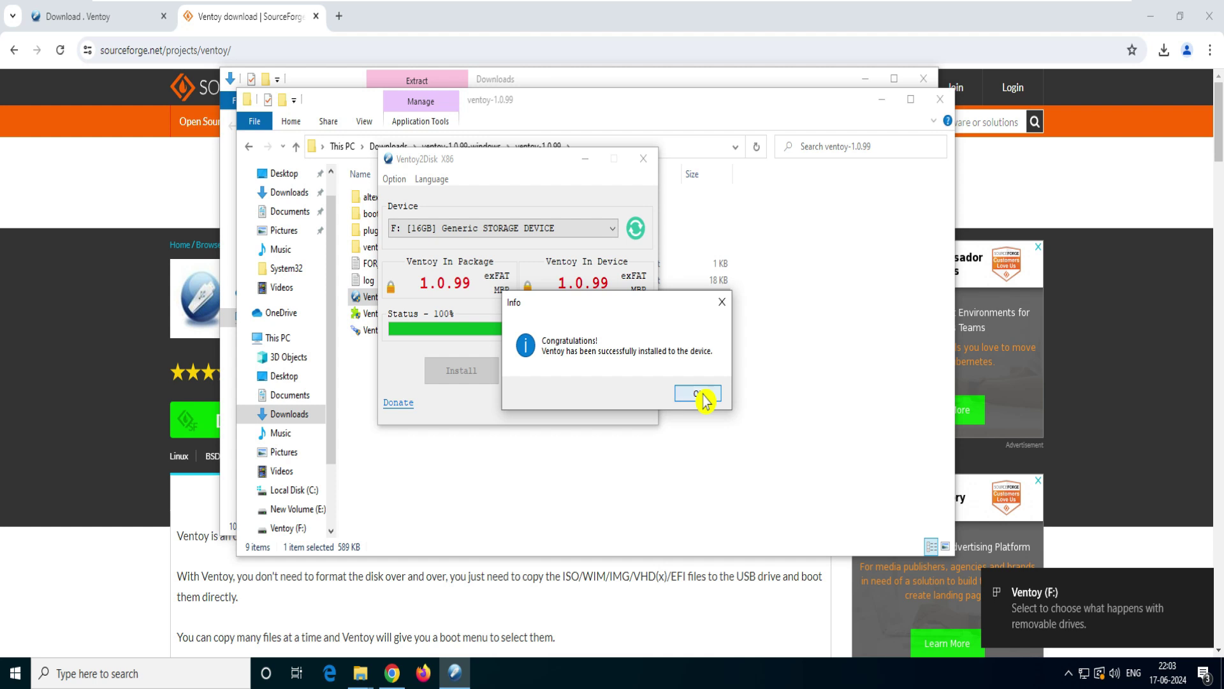
left_click(698, 394)
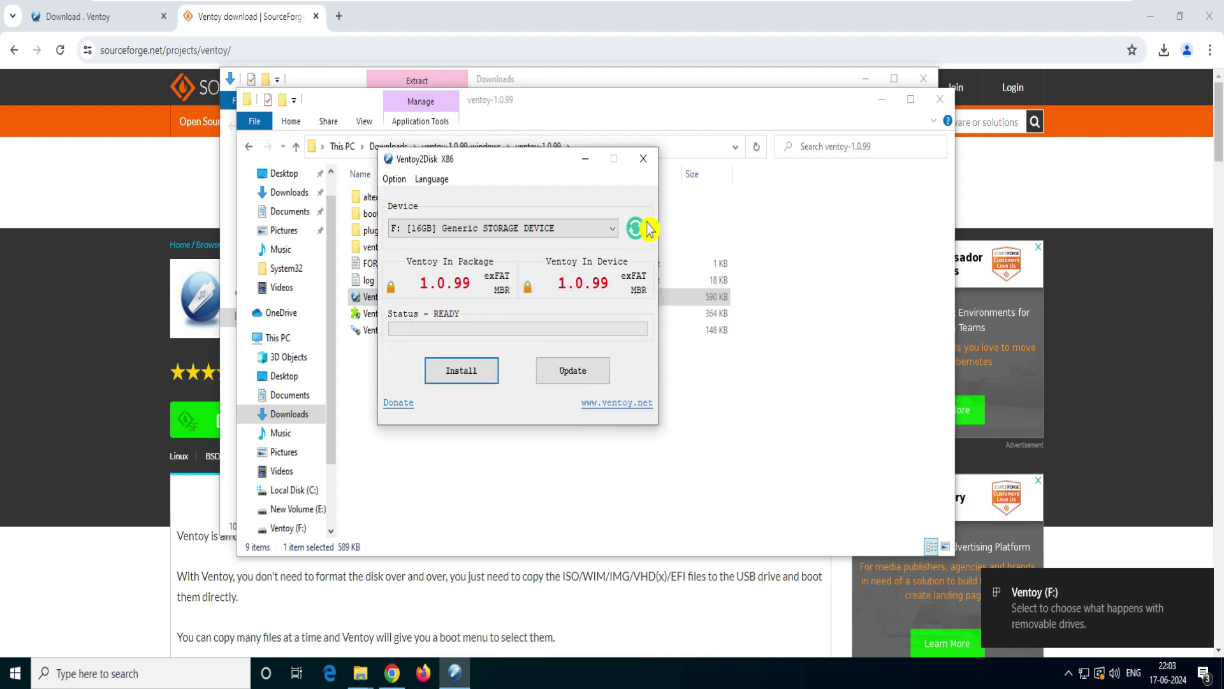
left_click(644, 160)
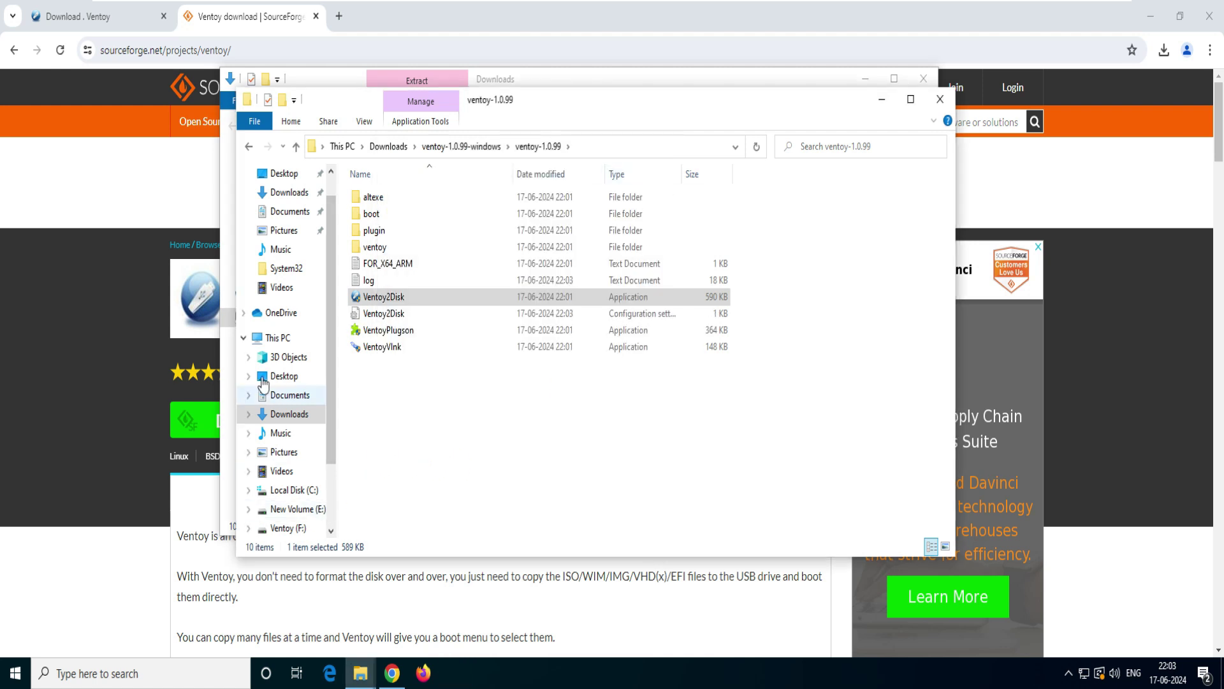
Check the Ventoy (F:) drive in This PC and look at its contents
left_click(278, 337)
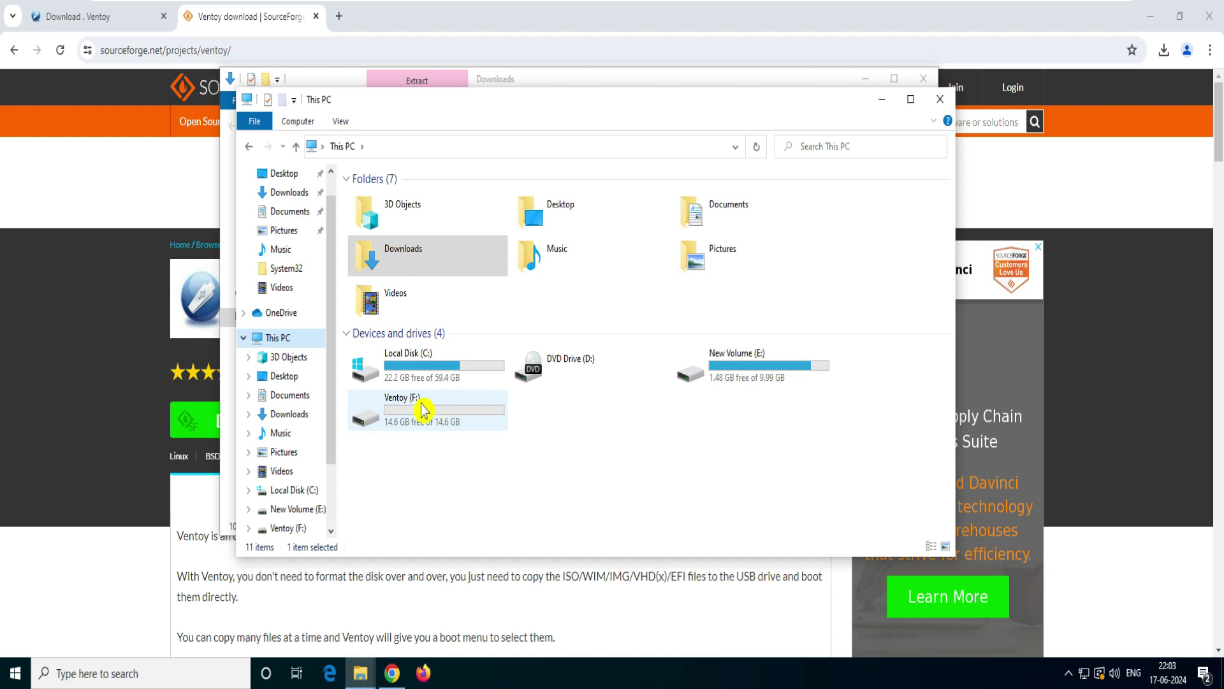
double_click(453, 435)
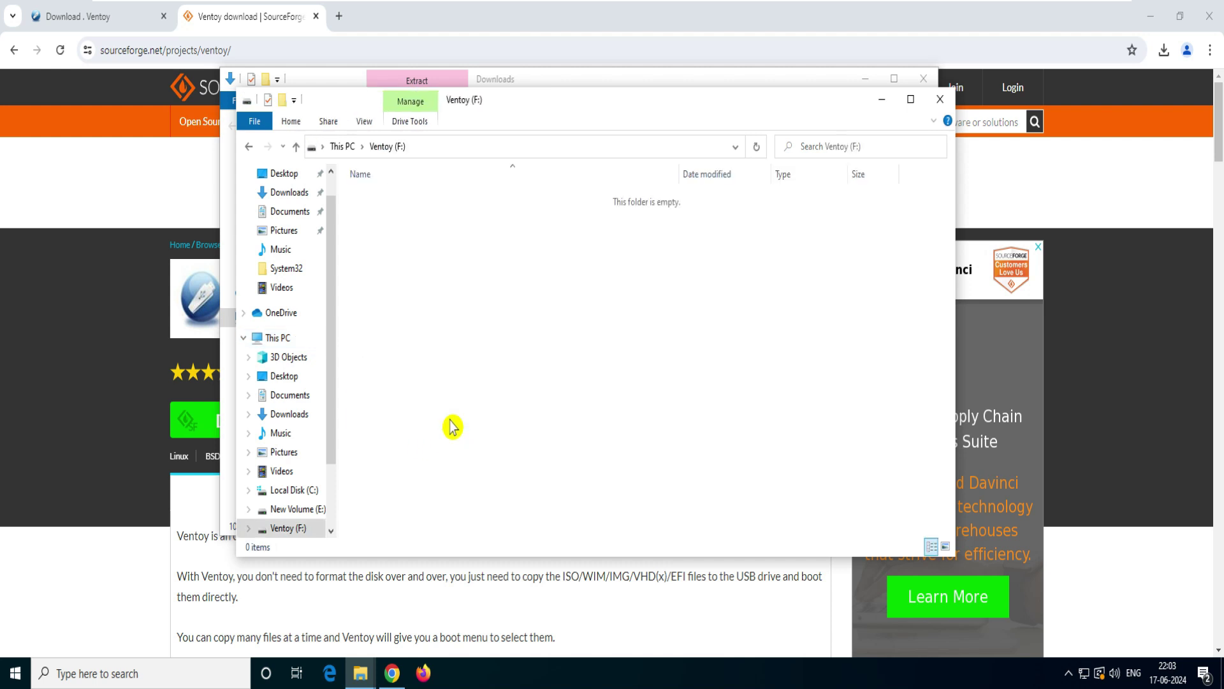
left_click(249, 146)
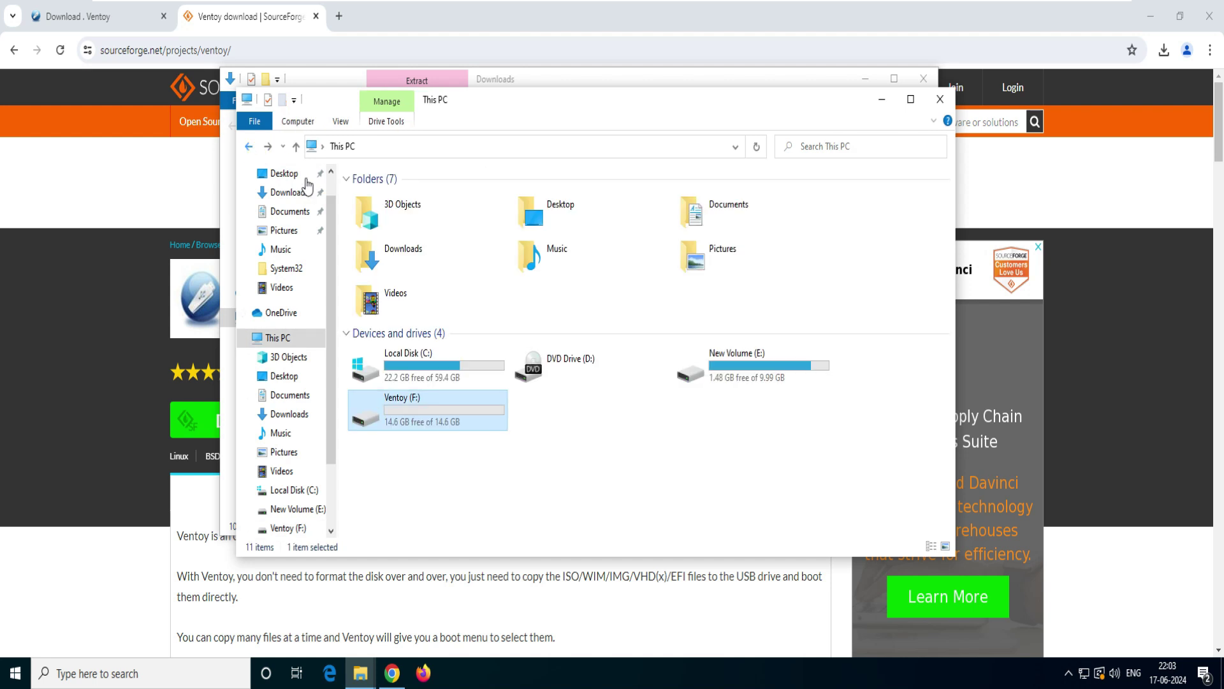
Copy the six disc image files from Downloads, Kaspersky Rescue Disk 18 through Windows Me, to the Ventoy (F:) drive
left_click(287, 193)
left_click_drag(779, 343, 414, 262)
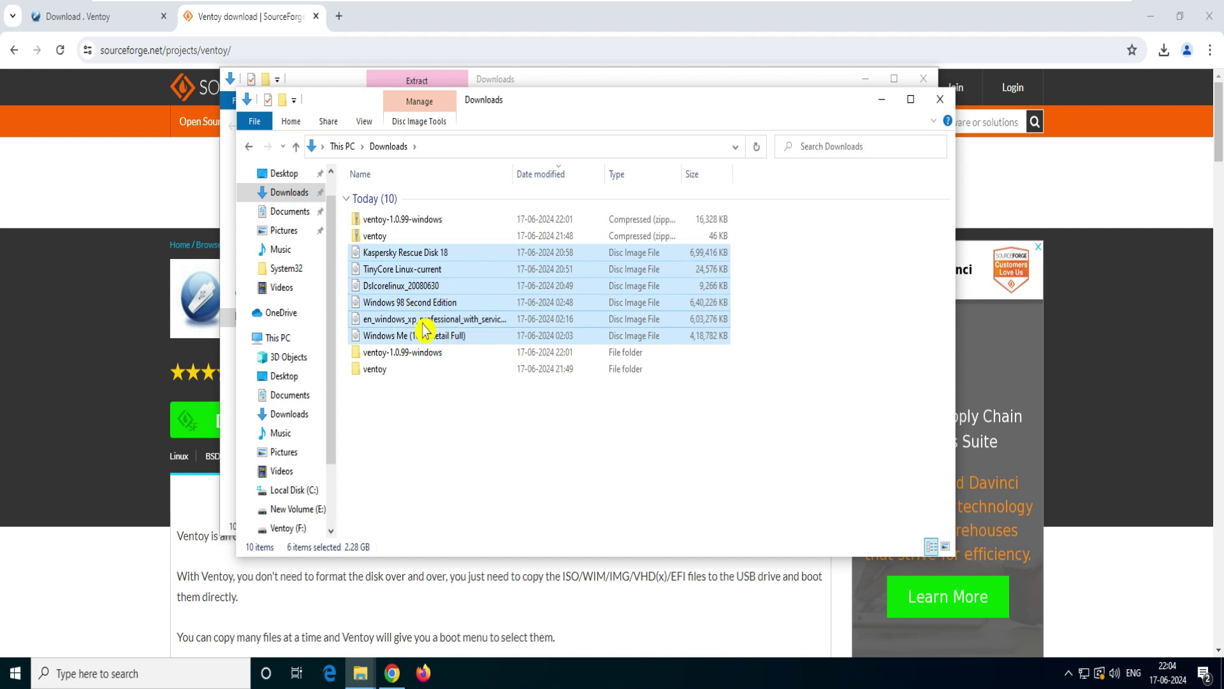
right_click(389, 256)
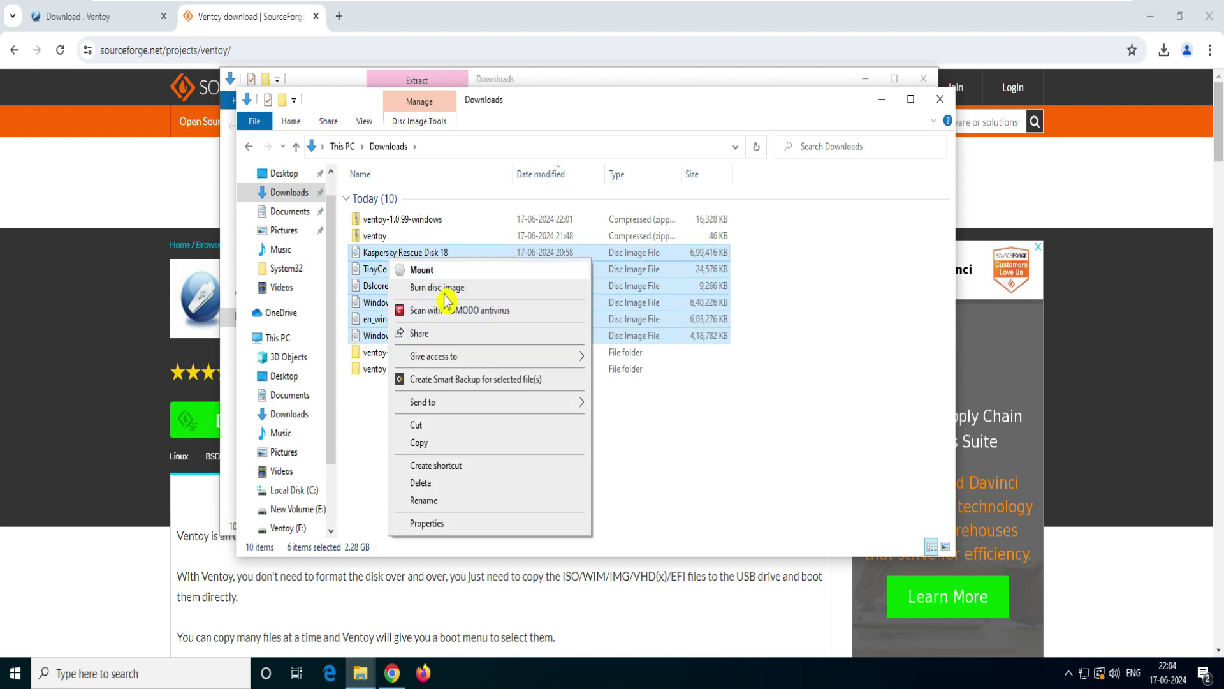
left_click(437, 442)
scroll(310, 517, "down", 1)
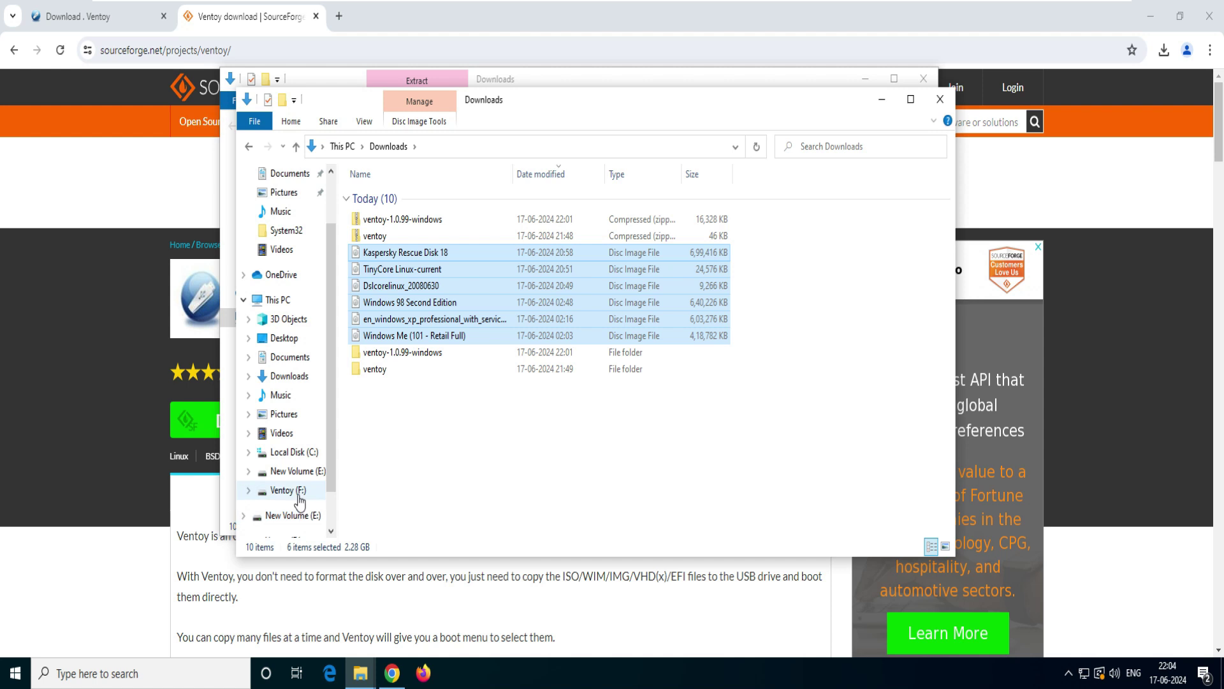
left_click(288, 490)
right_click(459, 261)
left_click(500, 375)
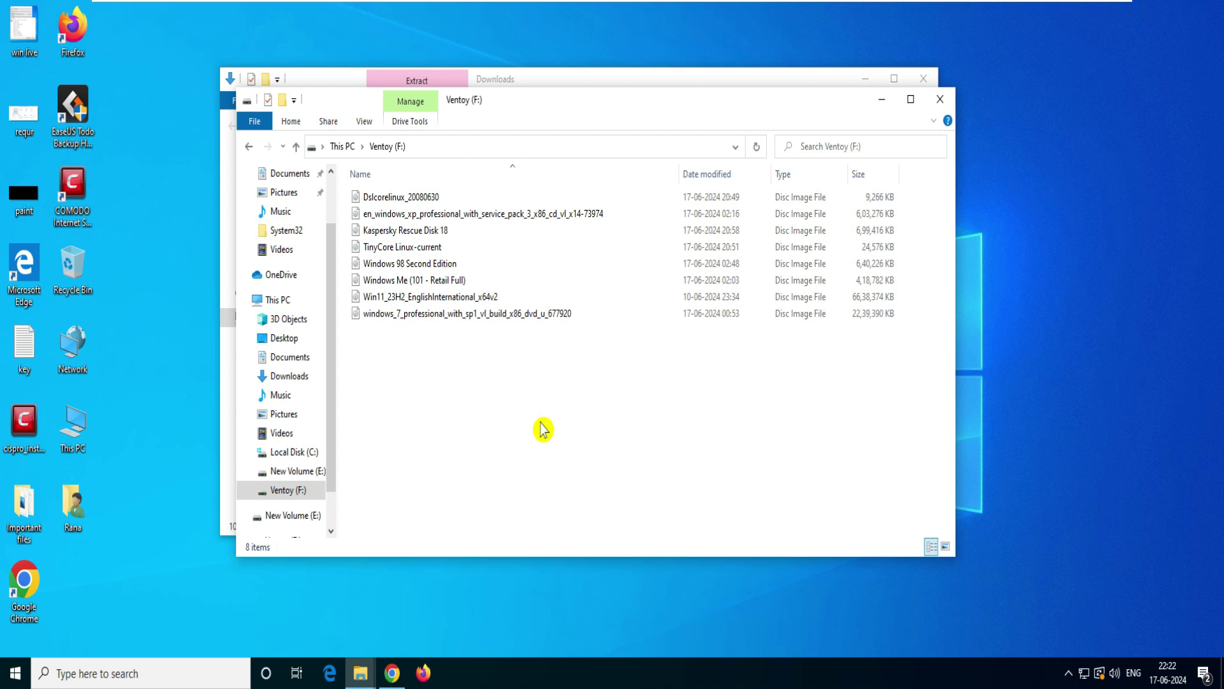
Review the disc images on the Ventoy (F:) drive and its free space, and close both File Explorer windows
left_click_drag(560, 452, 377, 196)
left_click(582, 410)
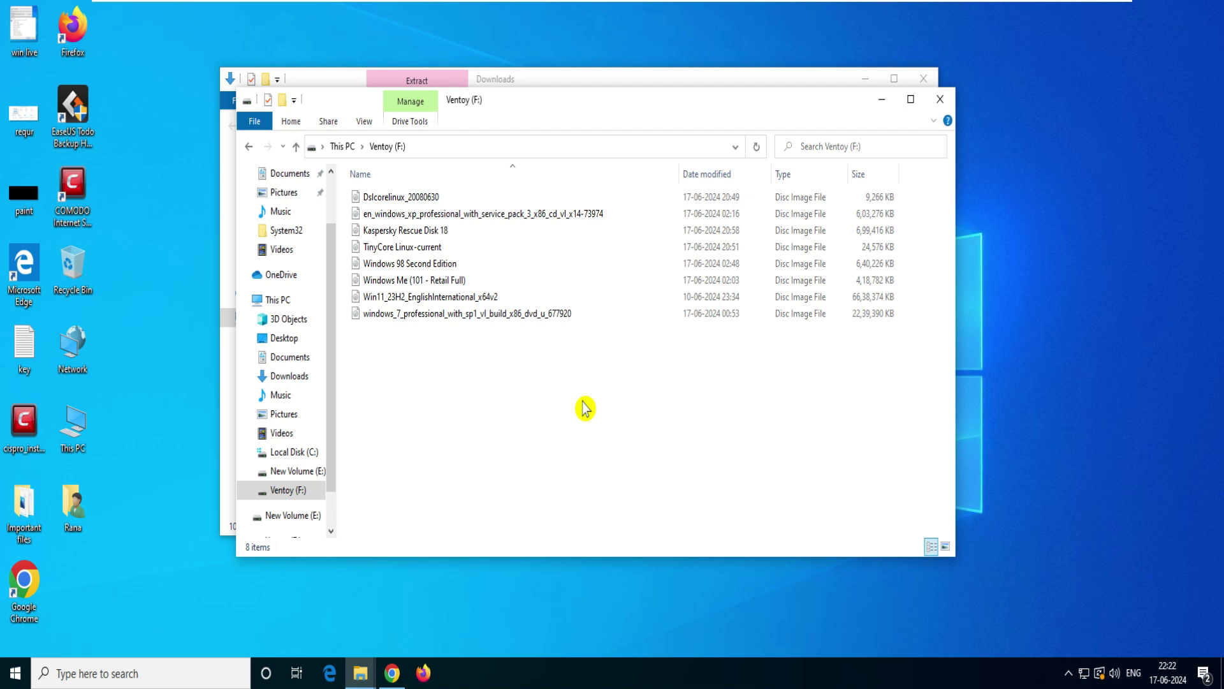
left_click(278, 300)
left_click(440, 418)
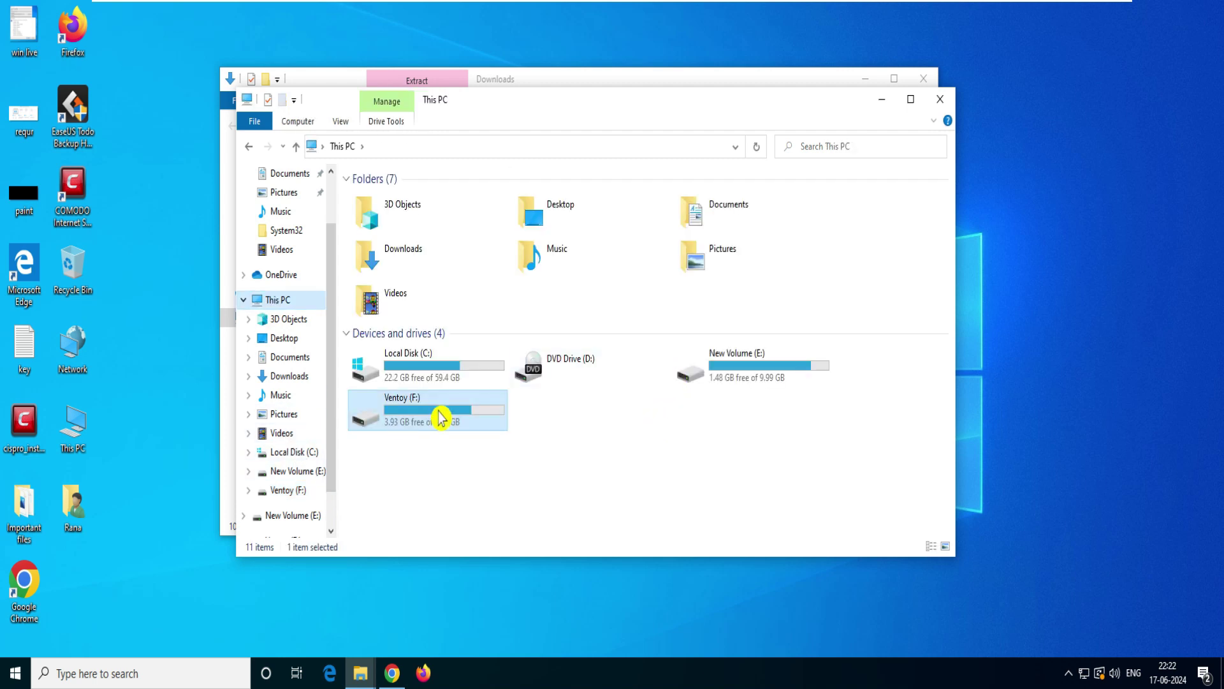
double_click(440, 418)
left_click_drag(561, 487, 603, 437)
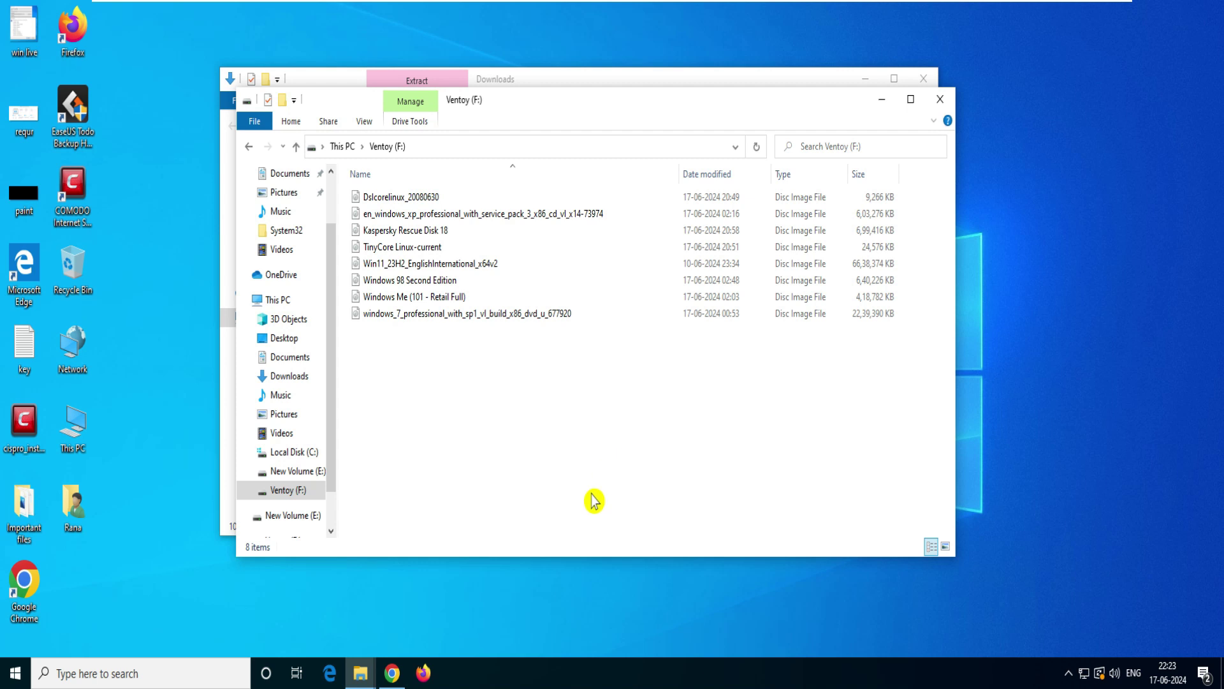
left_click(950, 107)
left_click(927, 78)
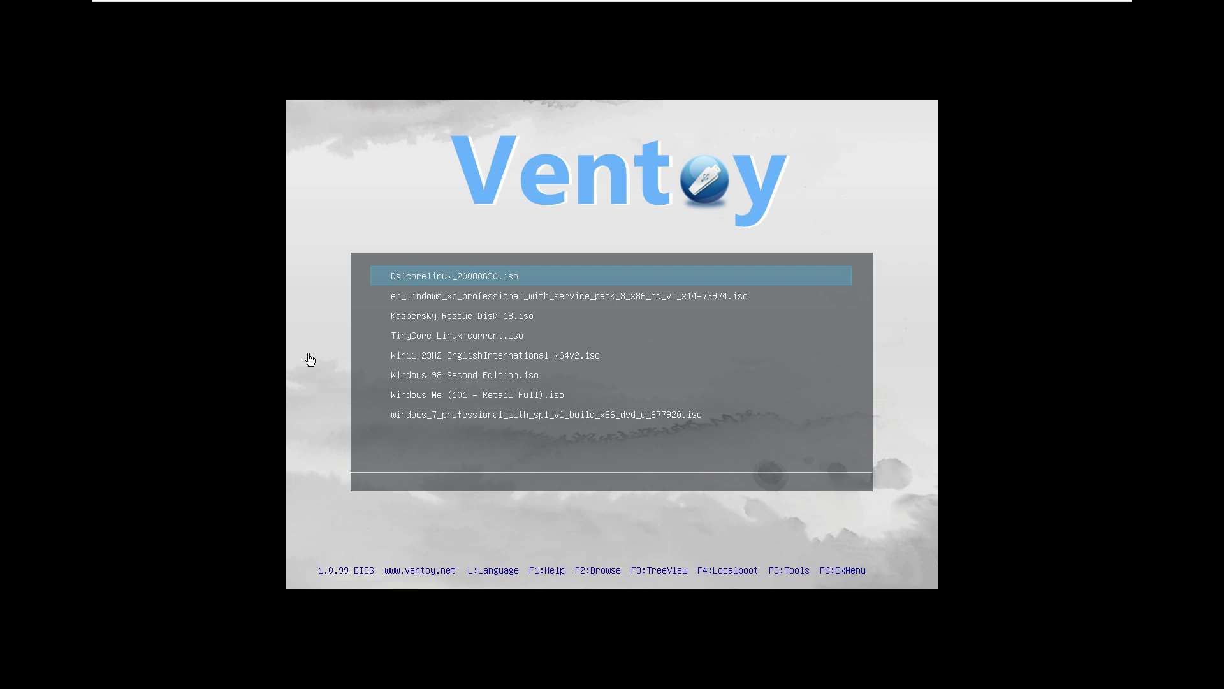
Look through the disc images listed in the Ventoy boot menu, from Dslcorelinux to the Windows 7 Professional image
left_click(760, 444)
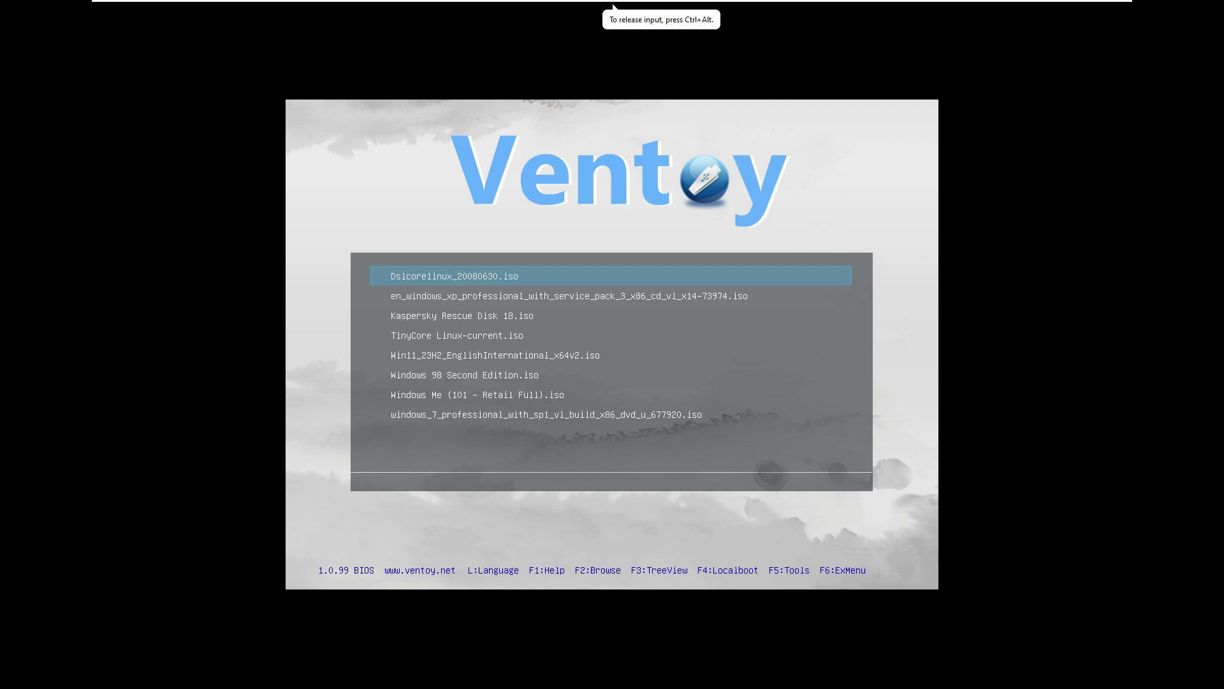
key("Down")
key("Down")
key("Up")
key("Up")
key("Down")
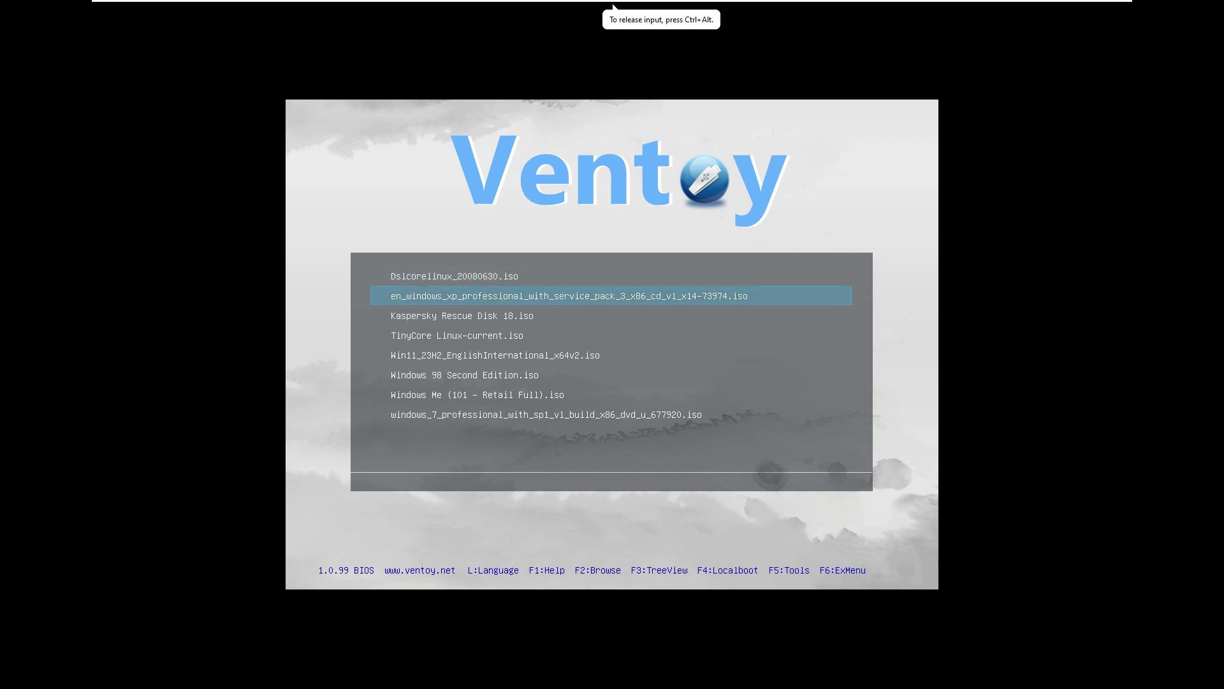
key("Down")
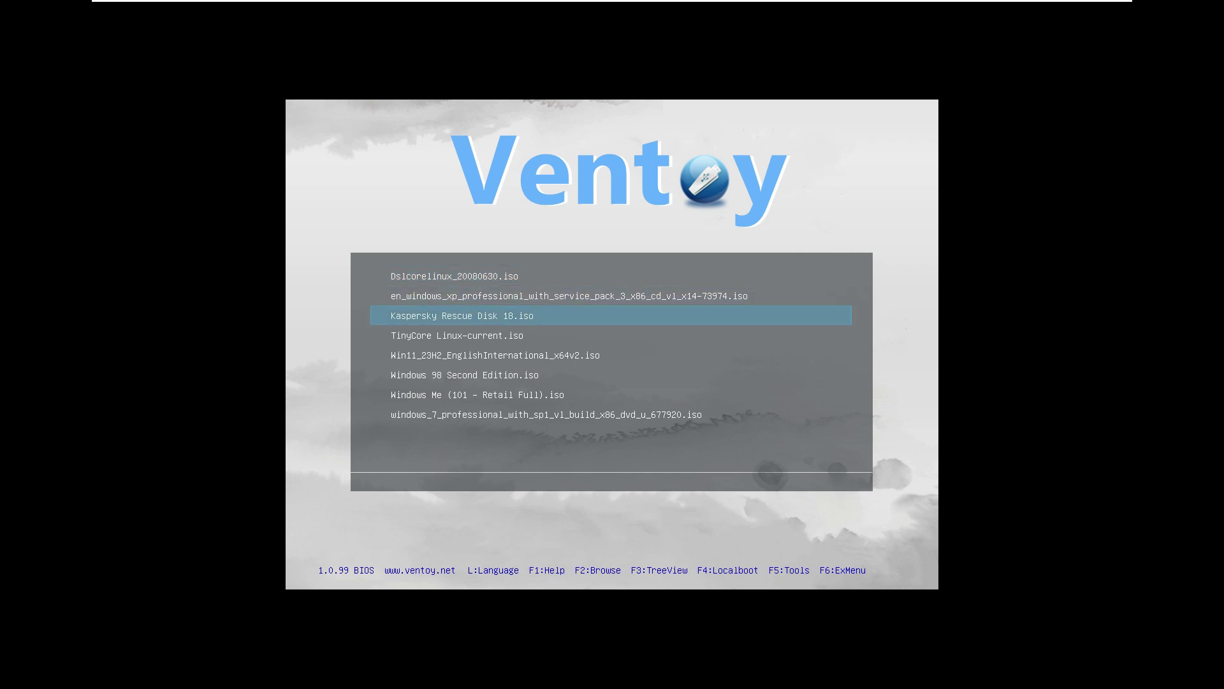
key("Down")
key("Down")
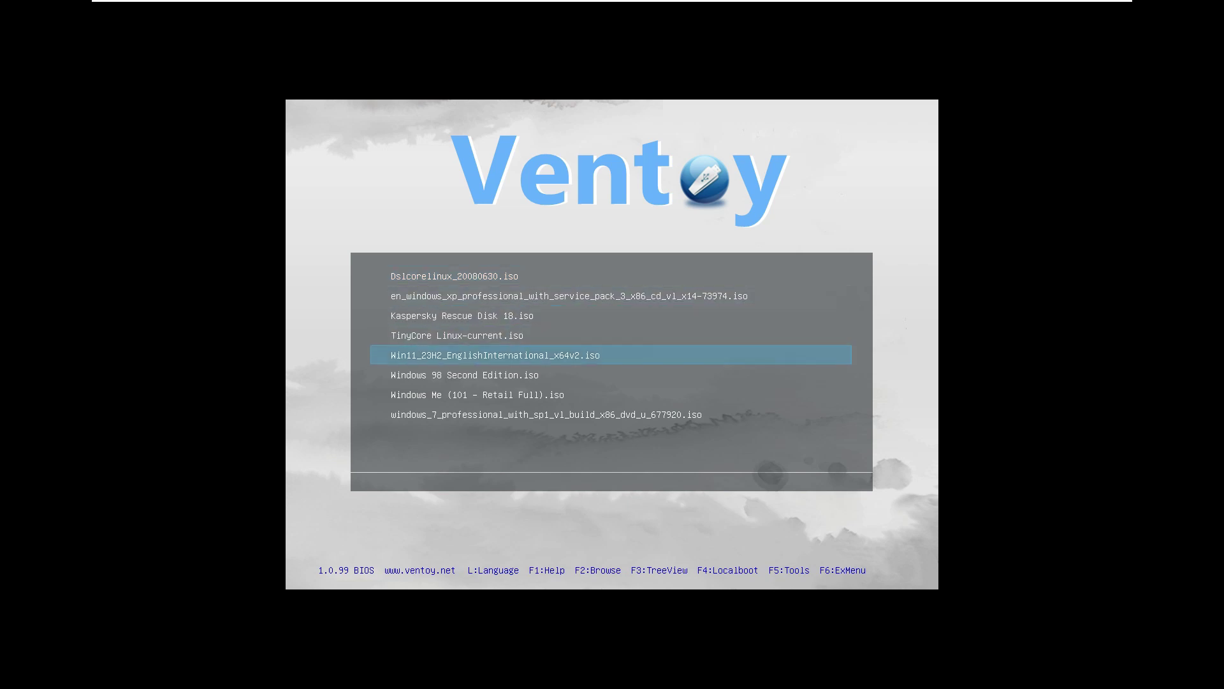
key("Down")
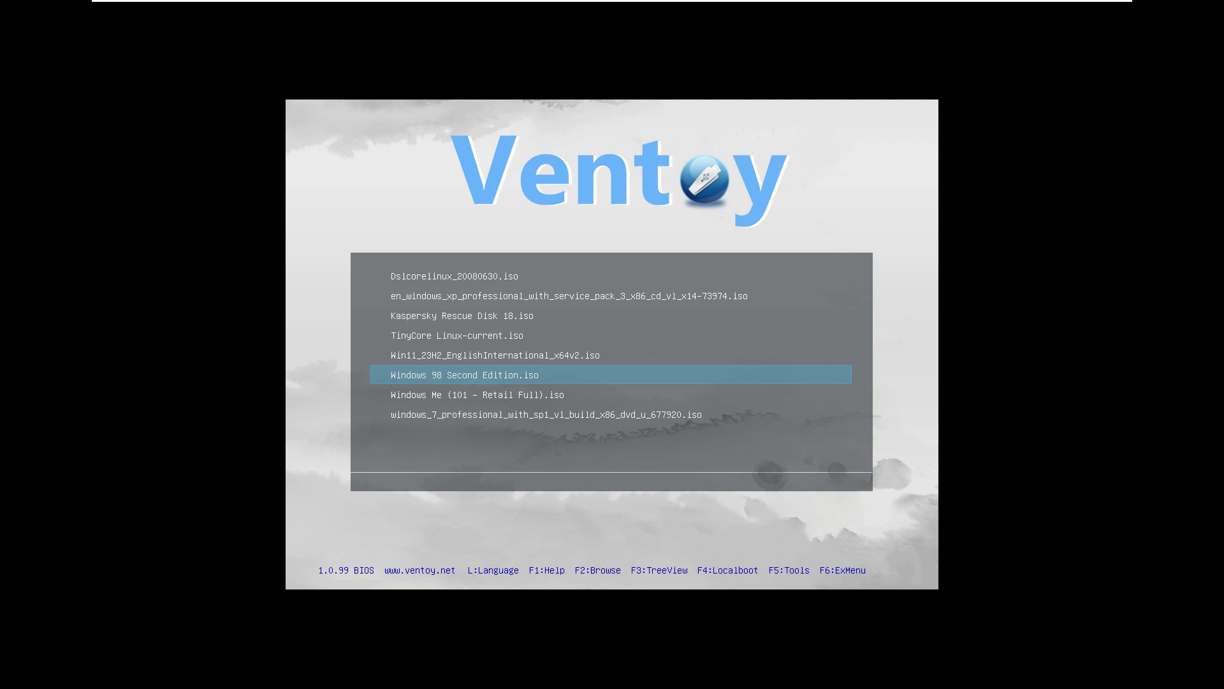
key("Down")
key("Down")
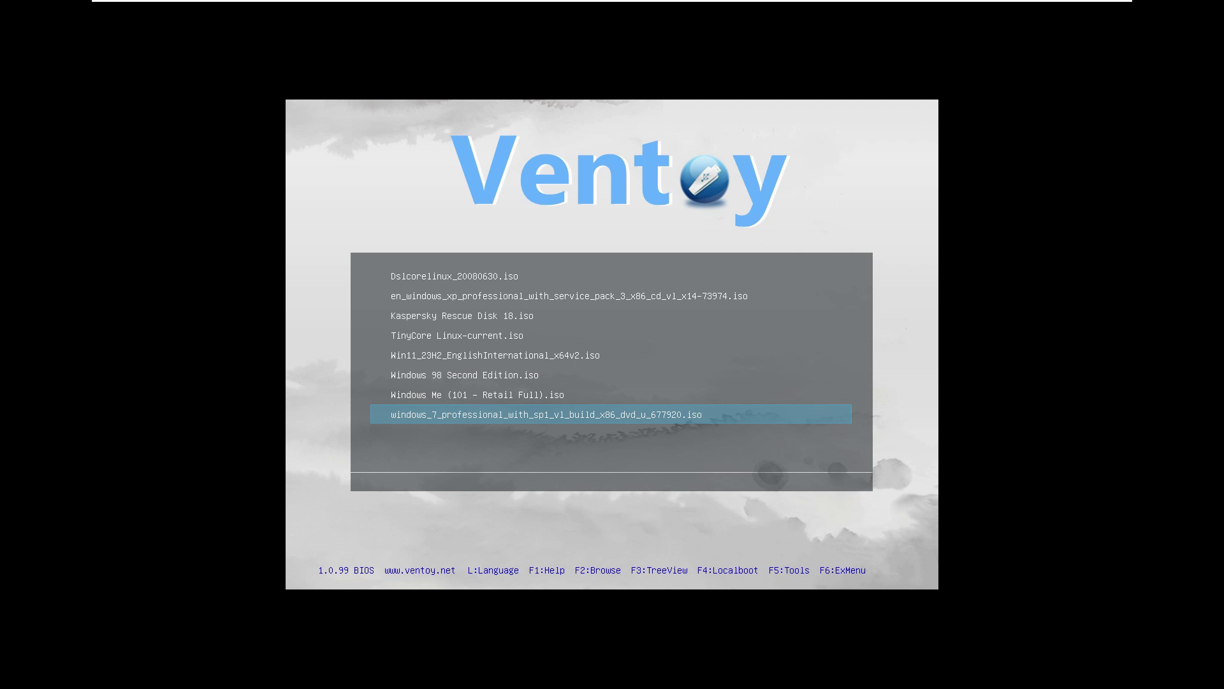
key("Up")
key("Up")
key("Up")
key("Up")
key("Up")
key("Up")
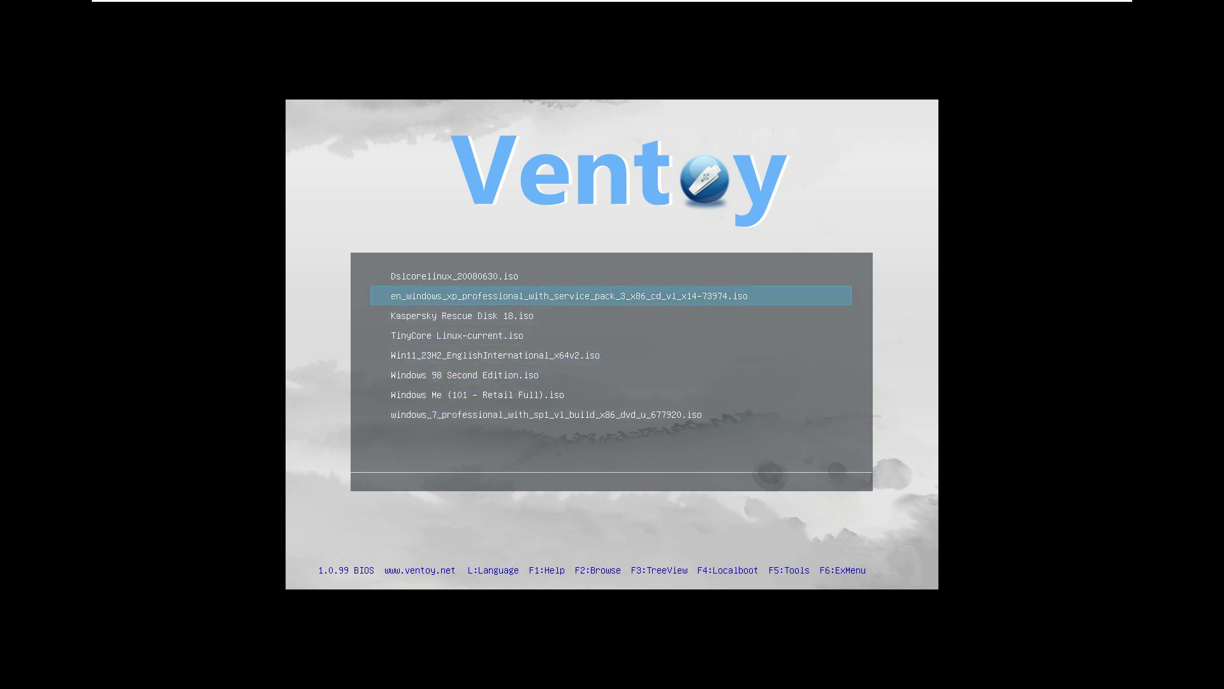
key("Down")
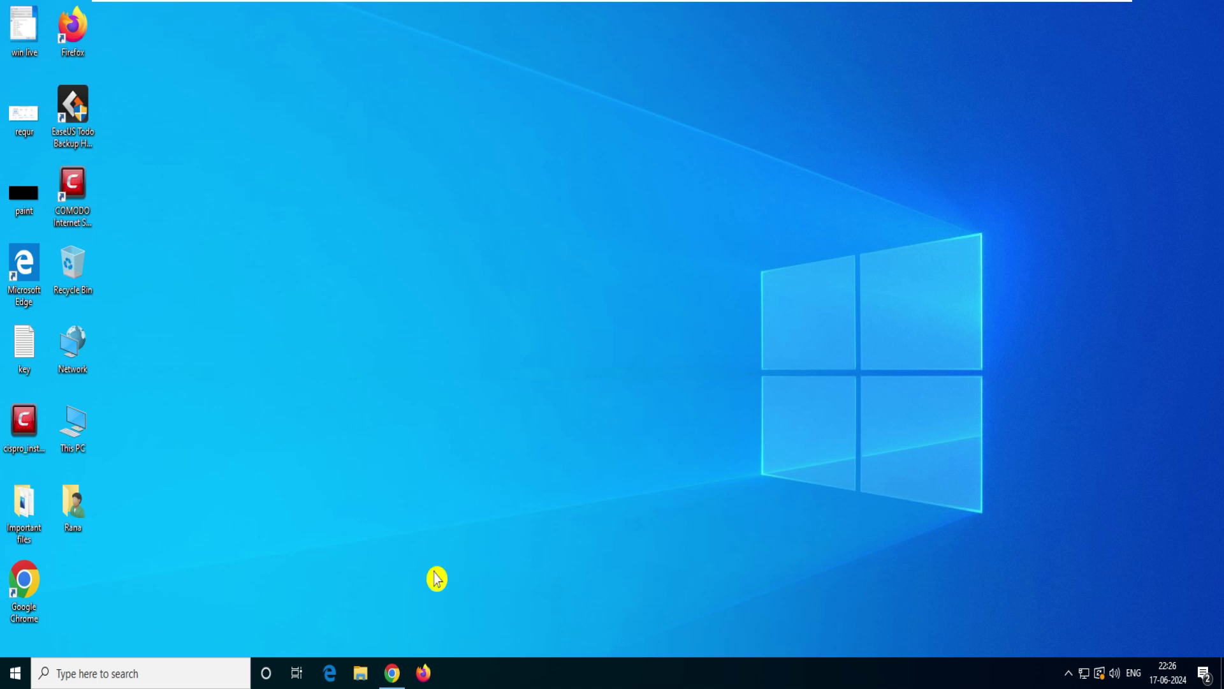
Switch to Chrome, search Google for ventoy themes and open the GRUB Themes result from Gnome-look.org
left_click(393, 673)
left_click(339, 16)
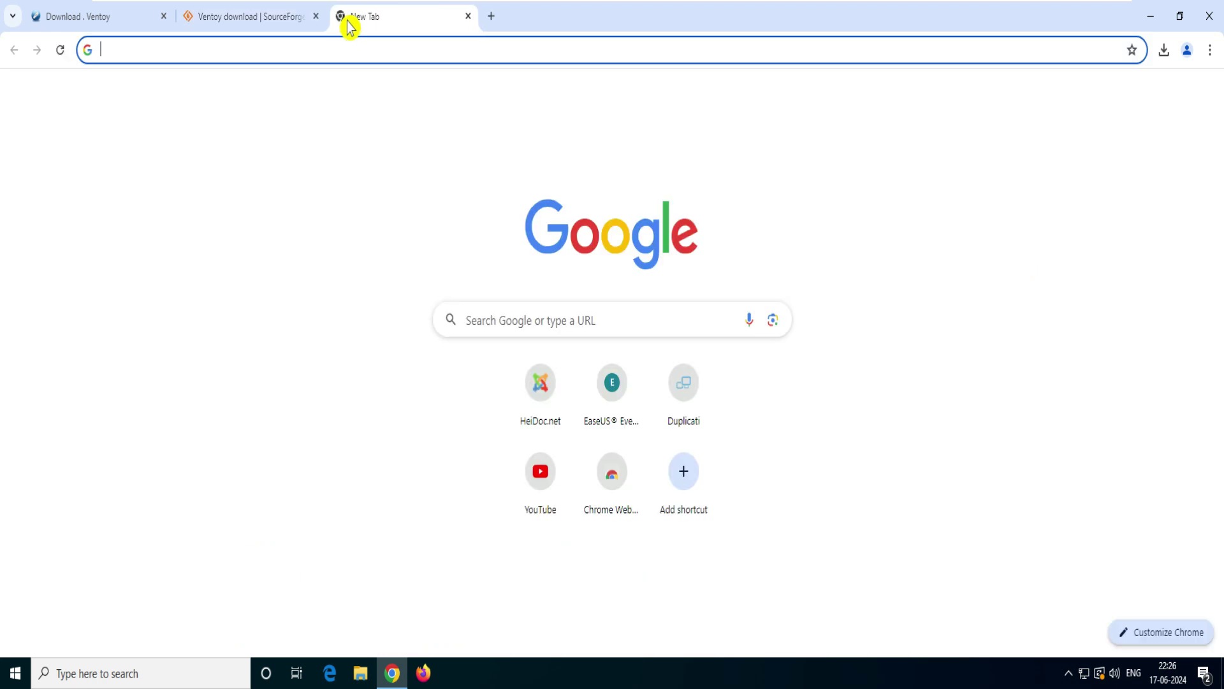
type("ventoy them")
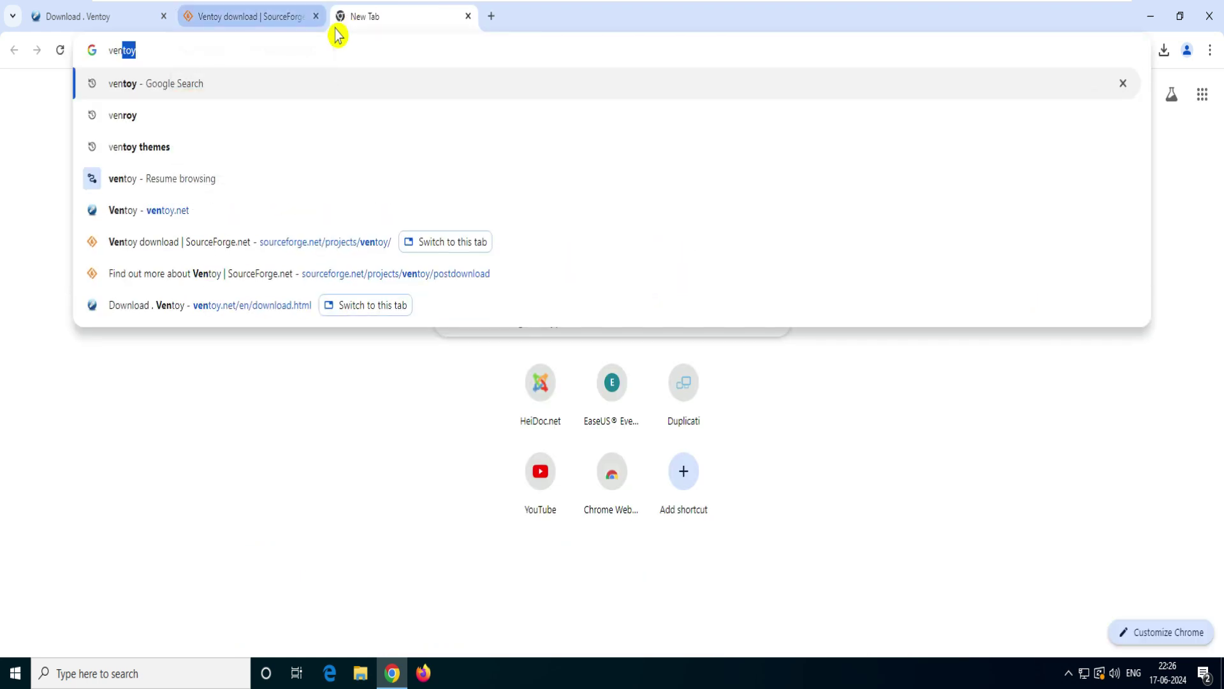
key("Return")
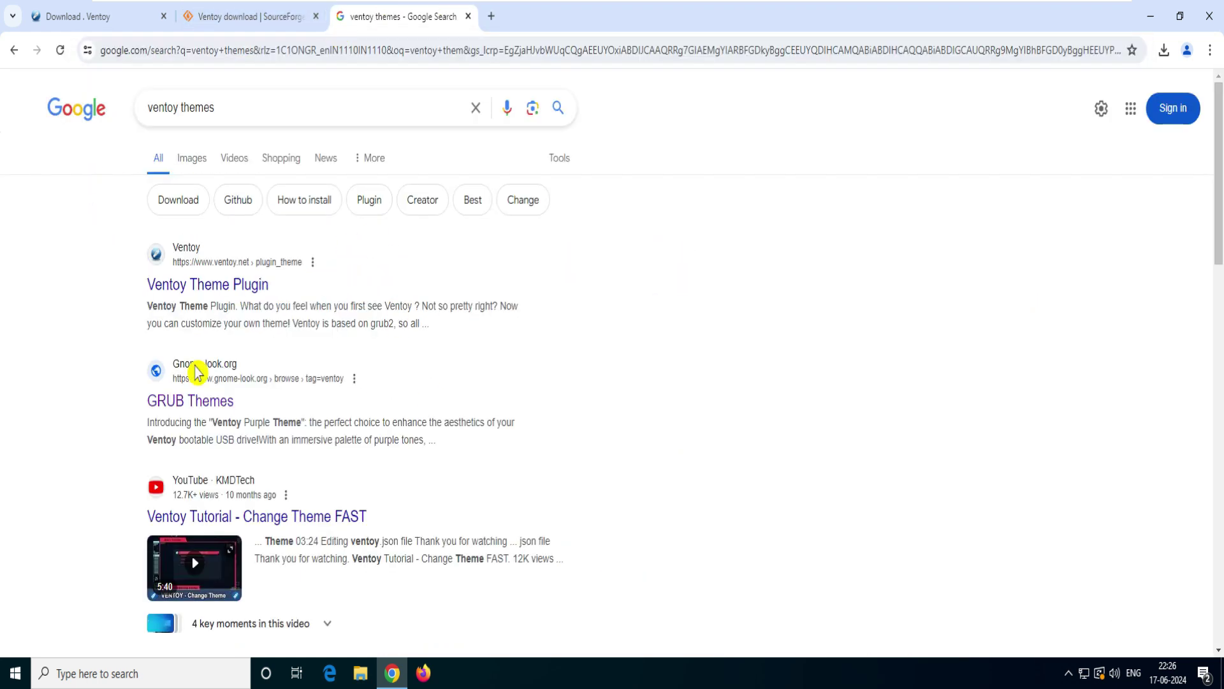
left_click_drag(260, 373, 191, 368)
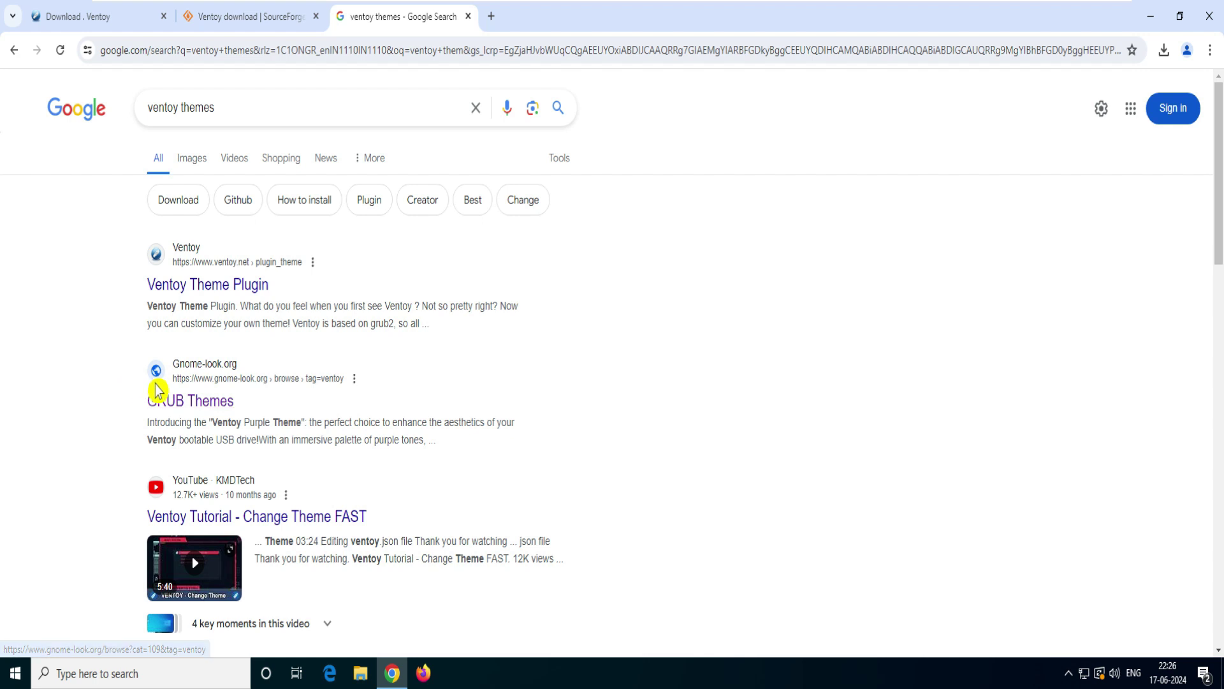
left_click(220, 403)
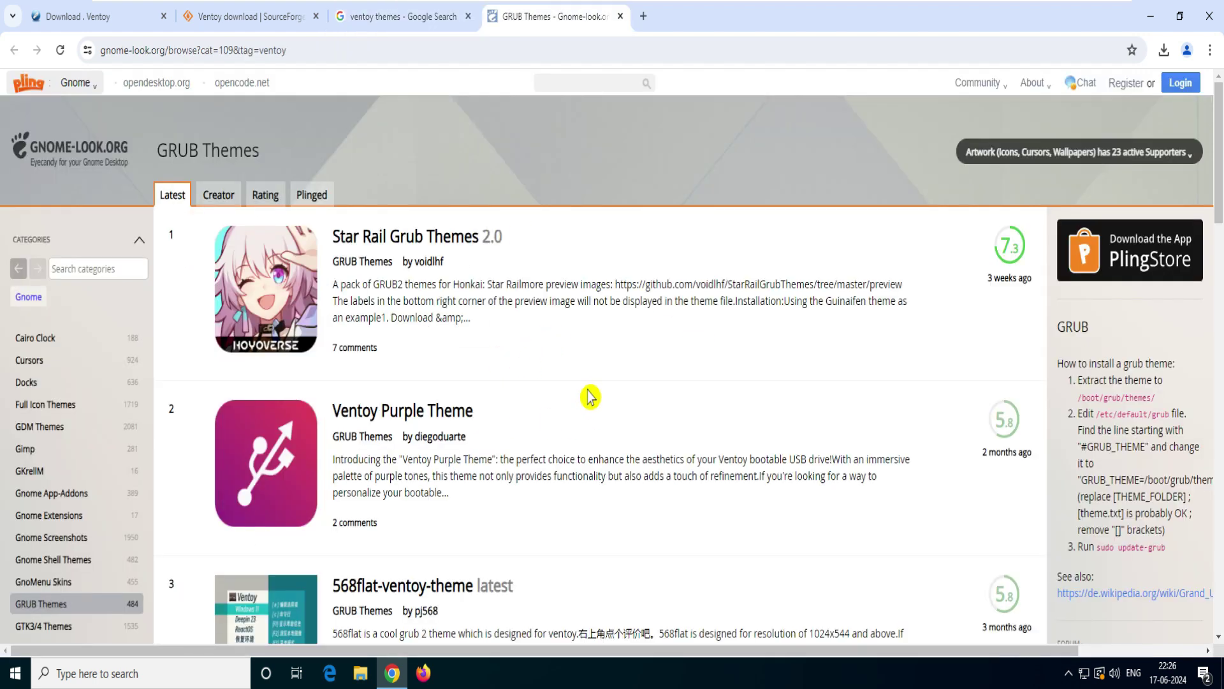
Open Star Rail Grub Themes in a new tab and look through its preview images
right_click(419, 243)
left_click(454, 255)
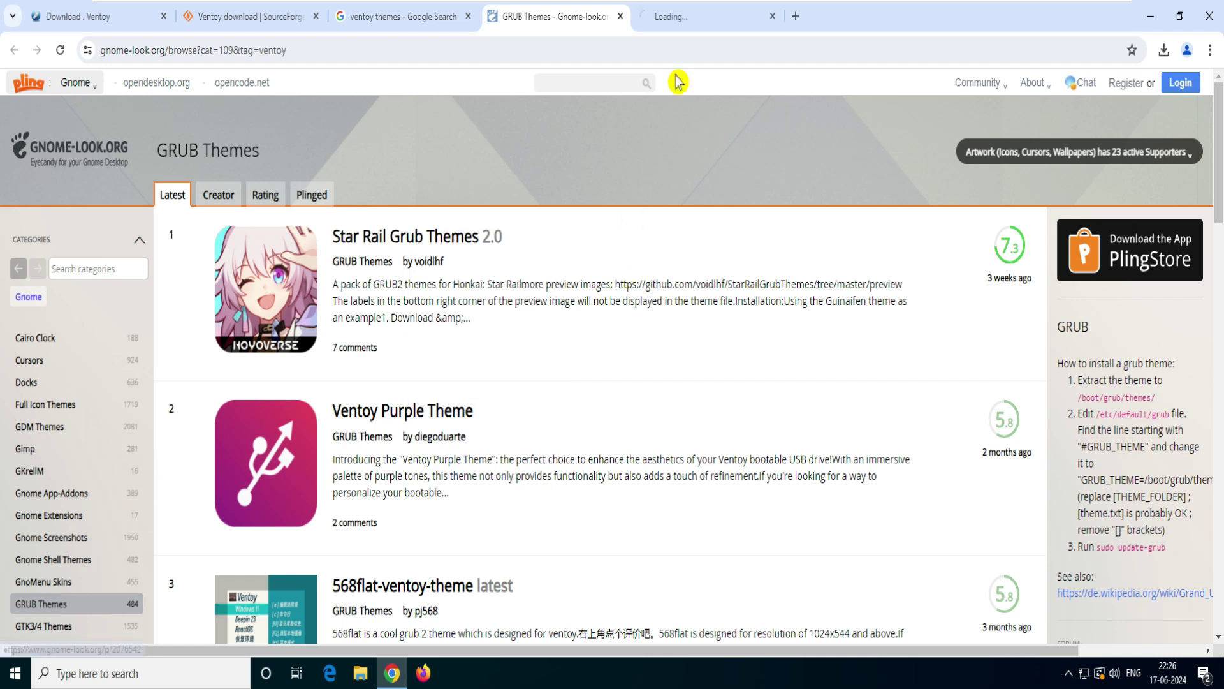
left_click(704, 17)
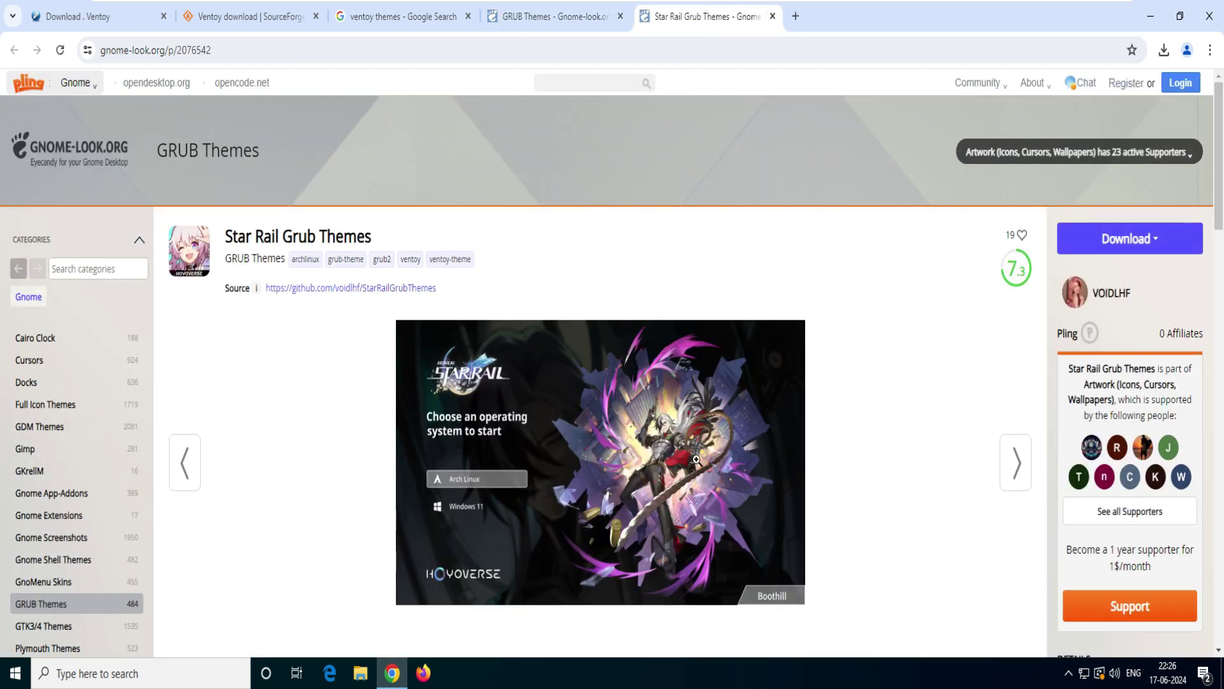
left_click(1015, 463)
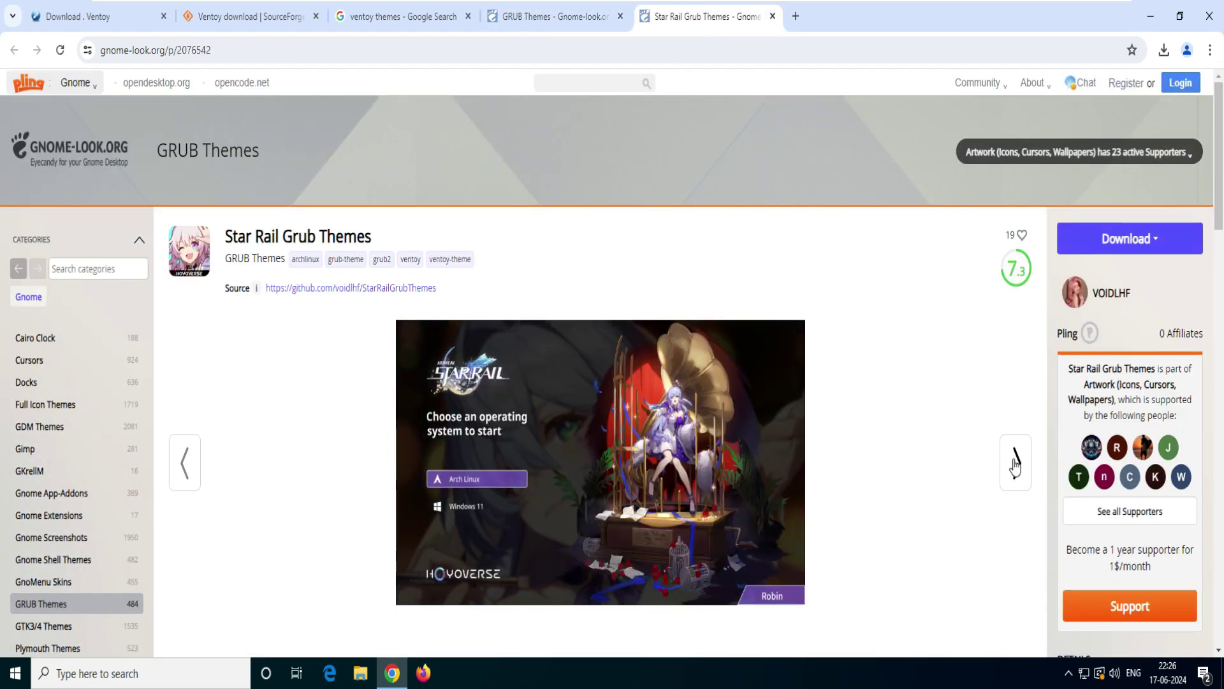
left_click(1015, 463)
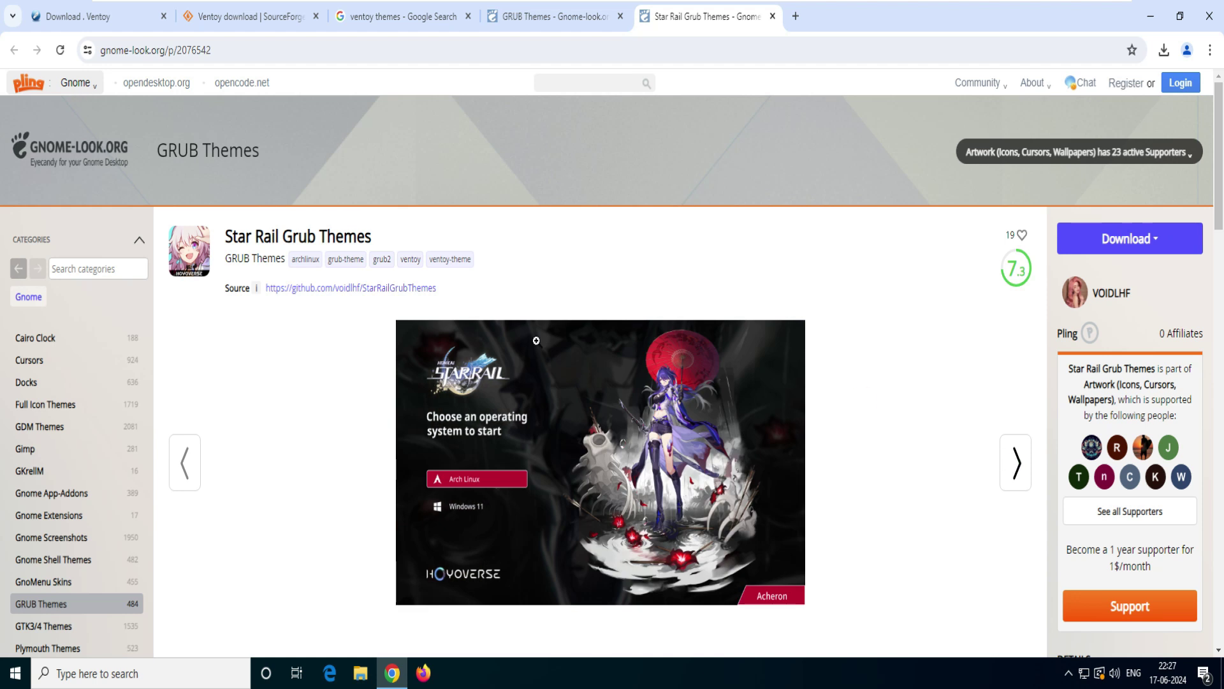
left_click(185, 463)
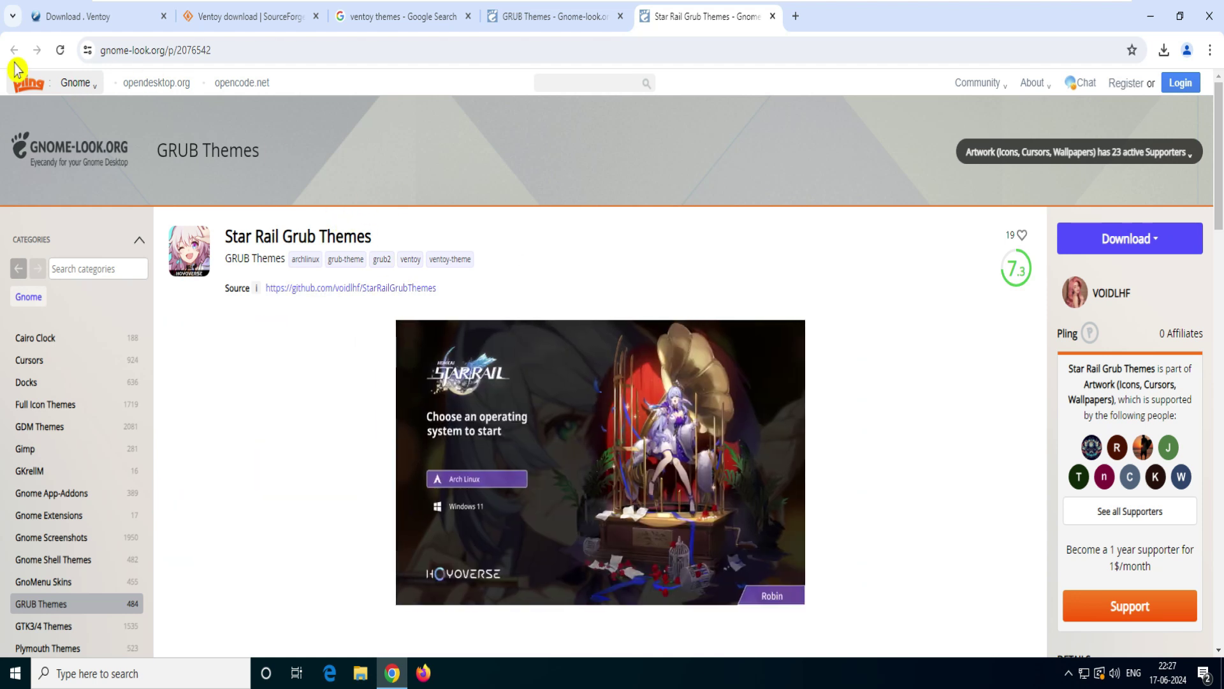
Open Ventoy Purple Theme from the GRUB Themes list in a new tab and look at its preview images
left_click(595, 20)
scroll(614, 331, "down", 3)
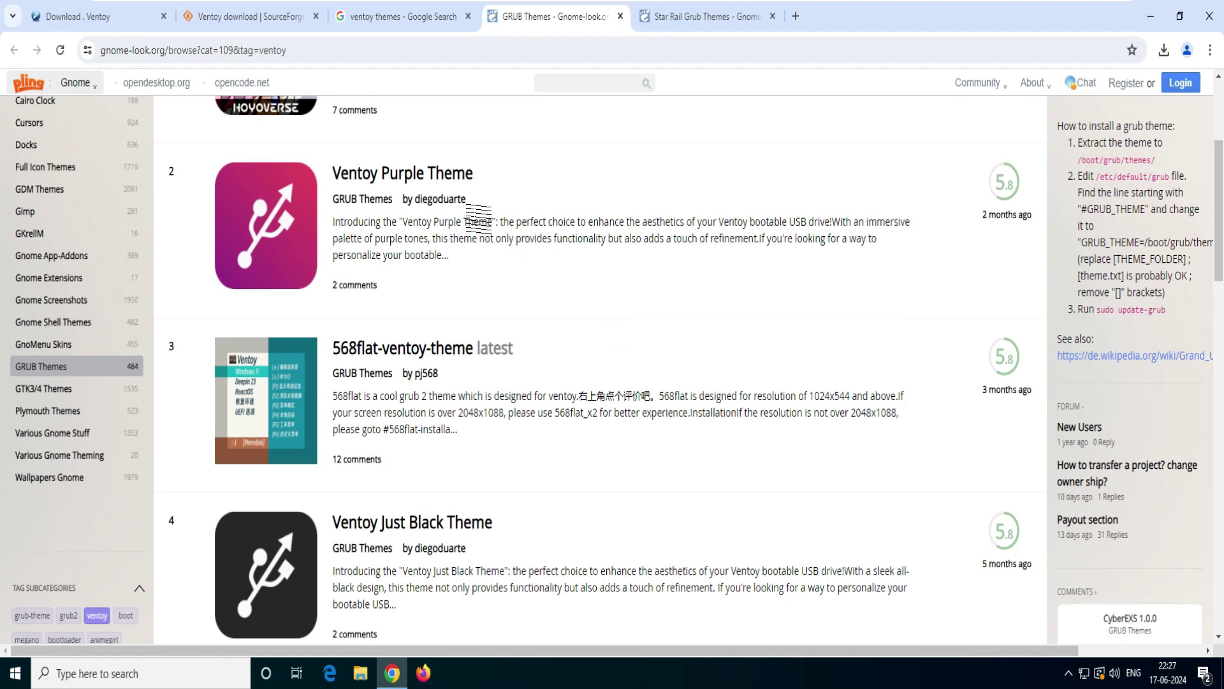
right_click(426, 185)
left_click(477, 192)
key("ctrl+9")
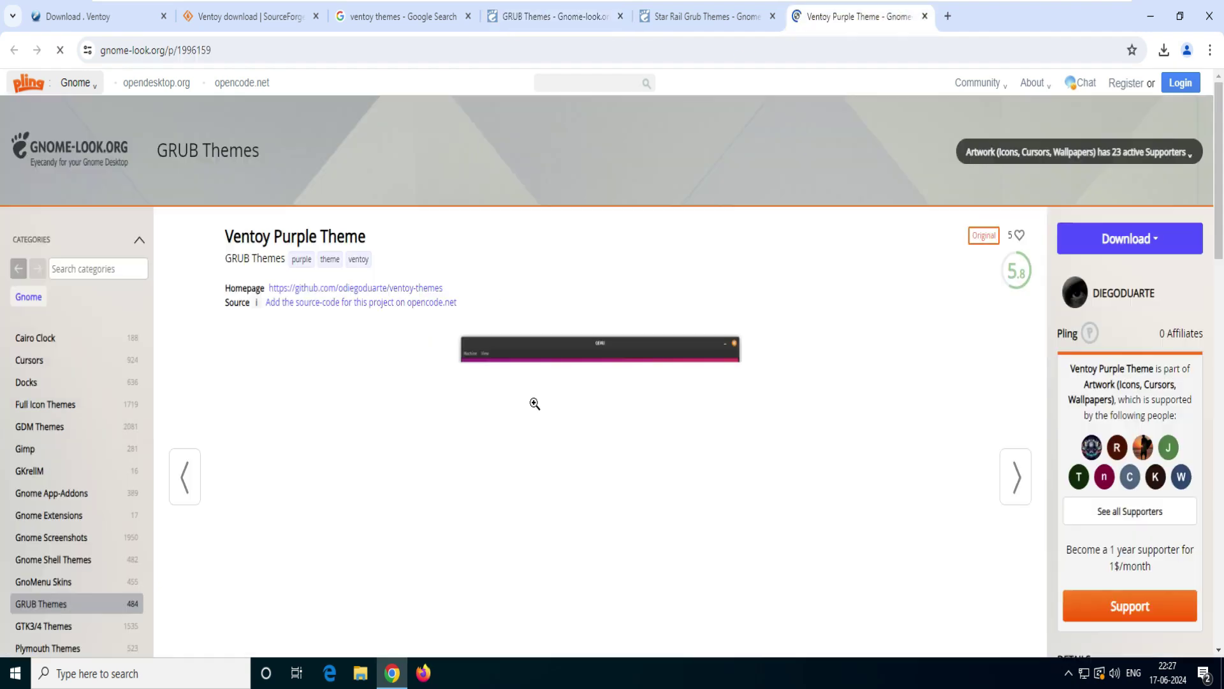
left_click(1020, 480)
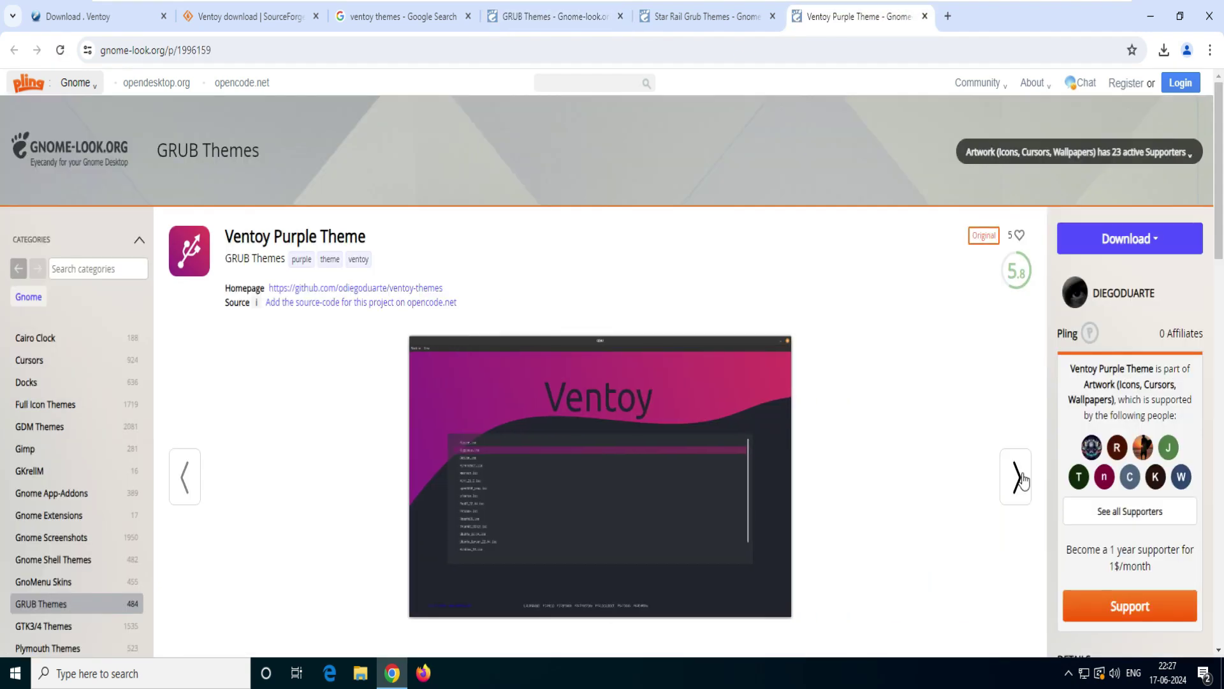
left_click(1022, 480)
Return to the GRUB Themes list and look through the other Ventoy themes offered there
left_click(657, 27)
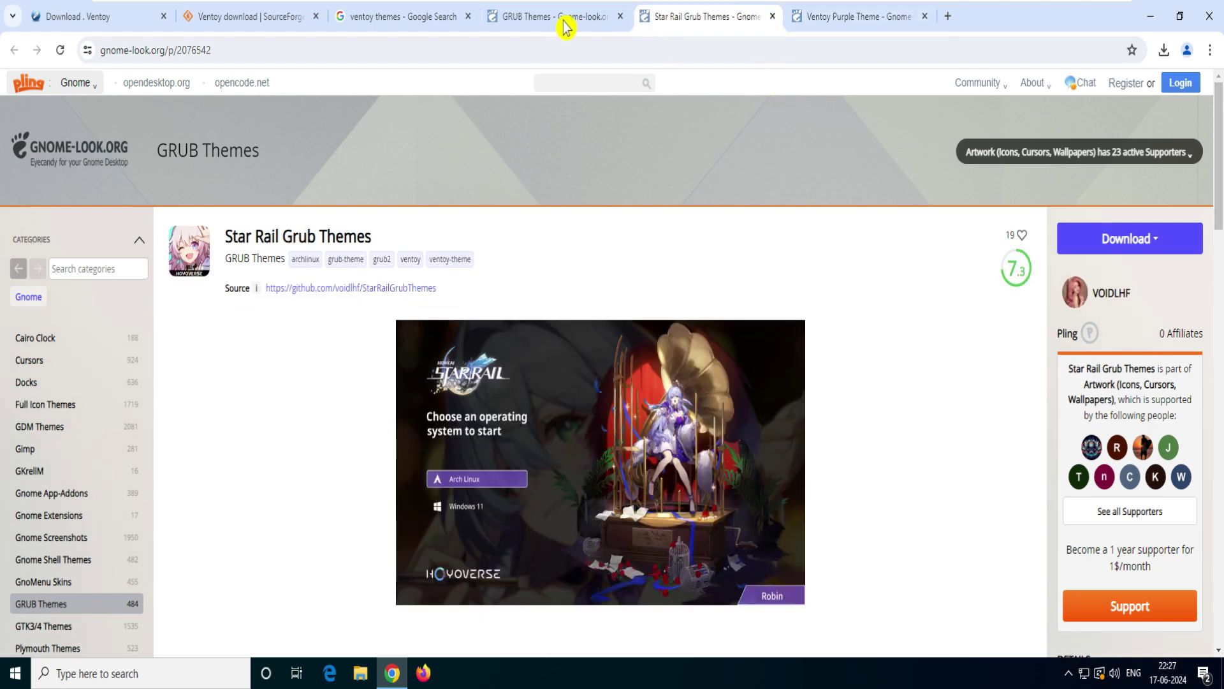
left_click(560, 22)
scroll(620, 322, "down", 10)
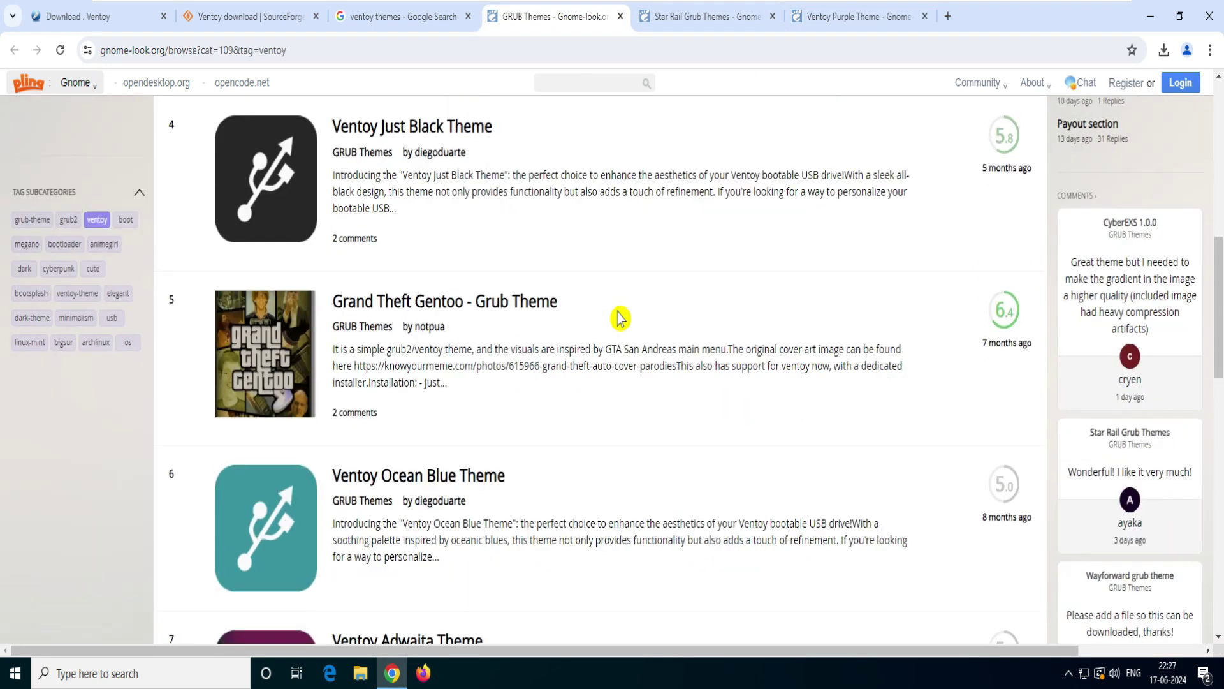
scroll(620, 324, "down", 5)
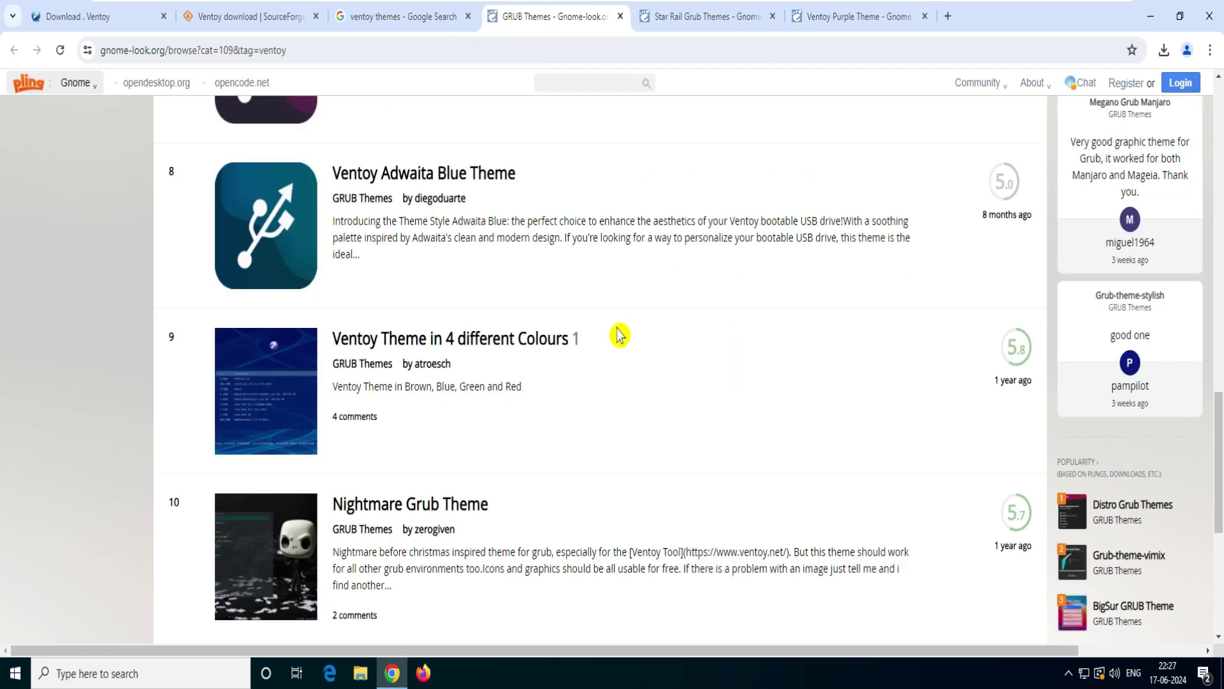
scroll(619, 332, "up", 12)
Read the description of Ventoy Purple Theme and highlight its English installation instructions
left_click(855, 20)
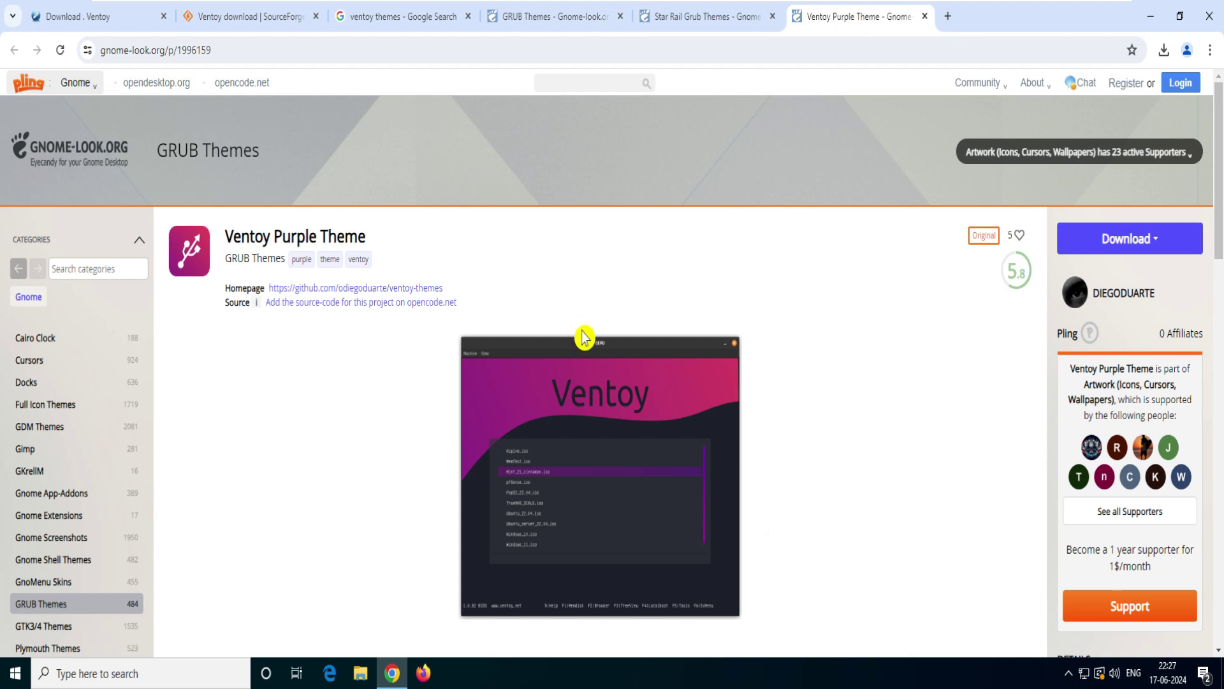
scroll(553, 329, "down", 8)
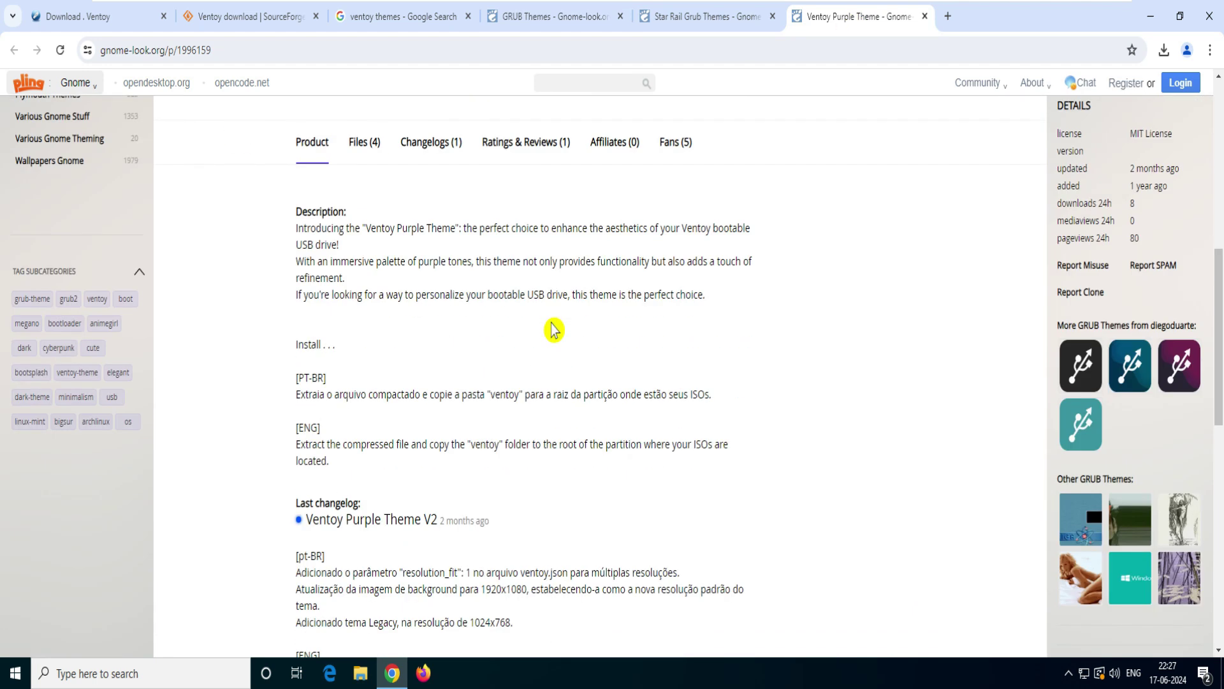
left_click_drag(296, 445, 746, 466)
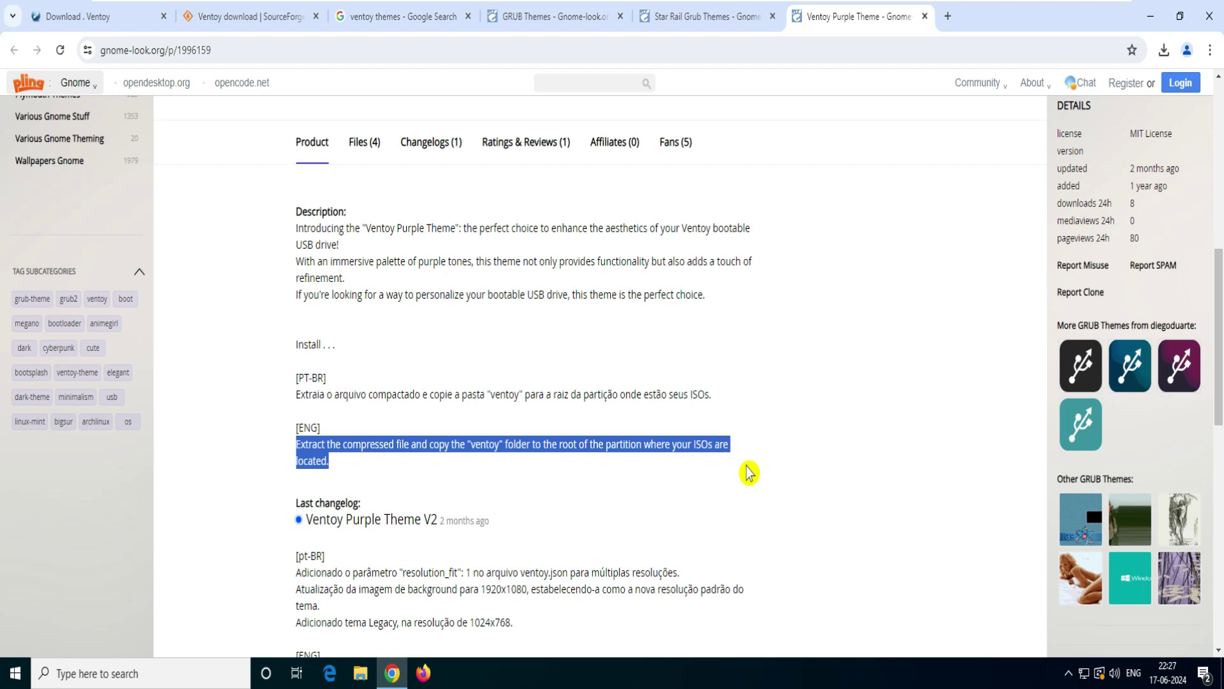
Download the ventoy-20240417013828.zip file of Ventoy Purple Theme
scroll(1039, 180, "up", 6)
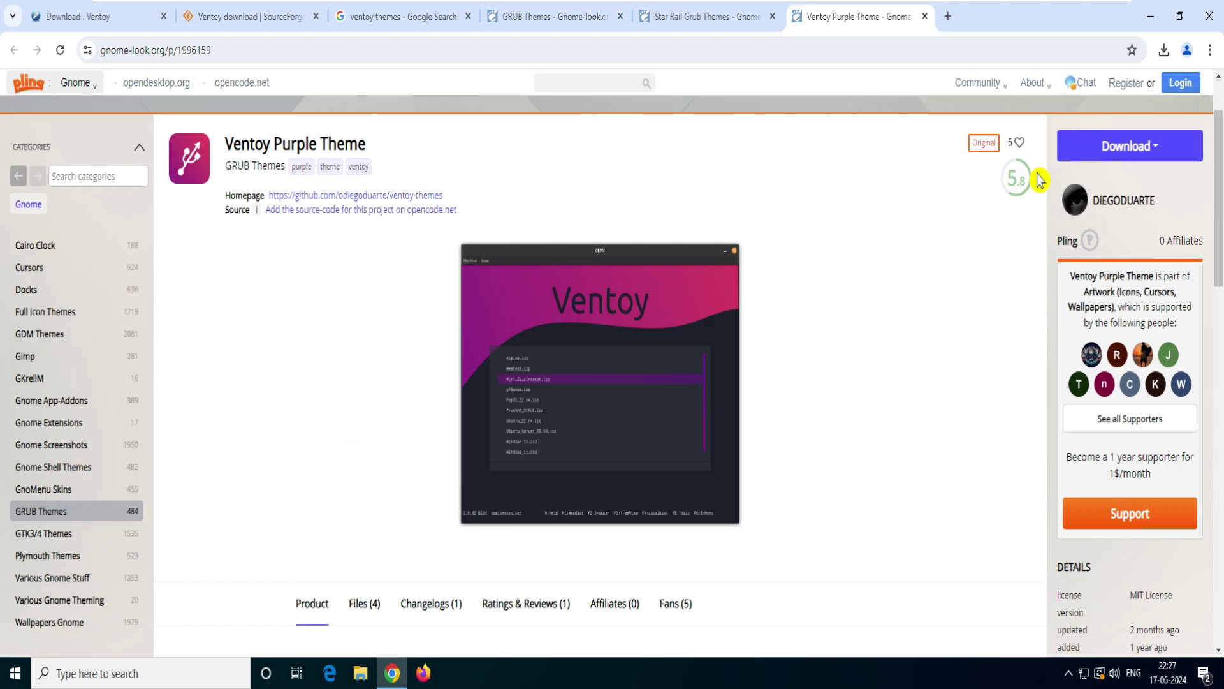
scroll(1040, 180, "up", 1)
left_click(1147, 244)
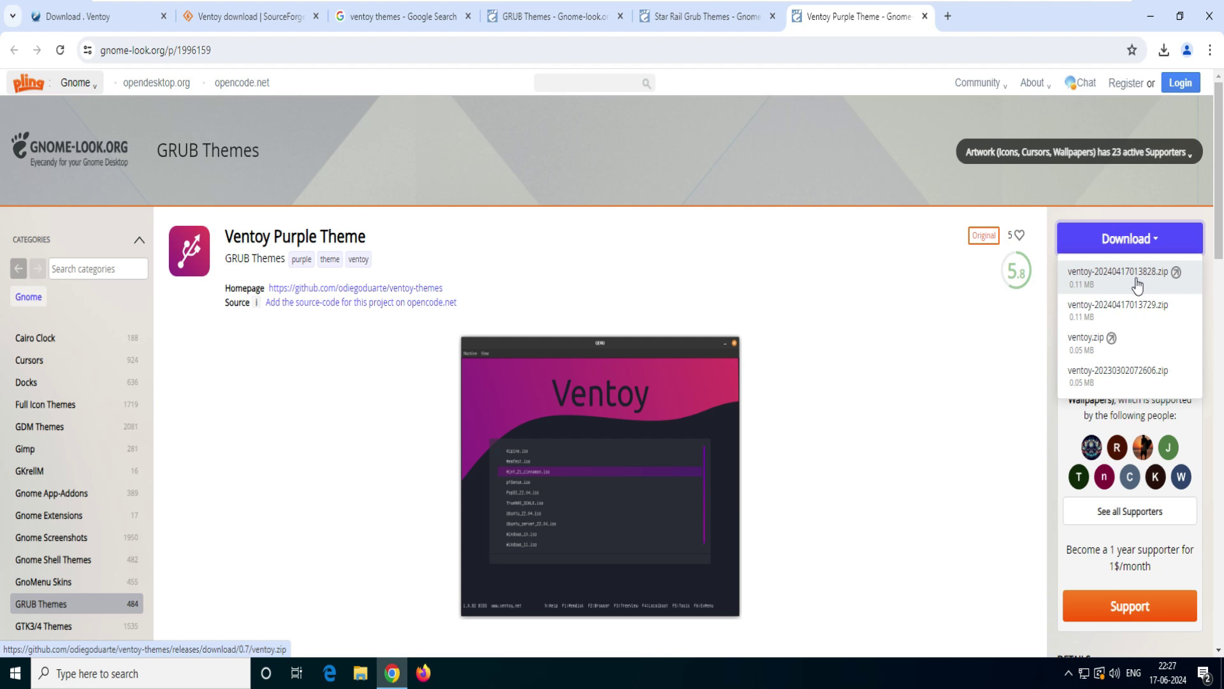
left_click(1133, 286)
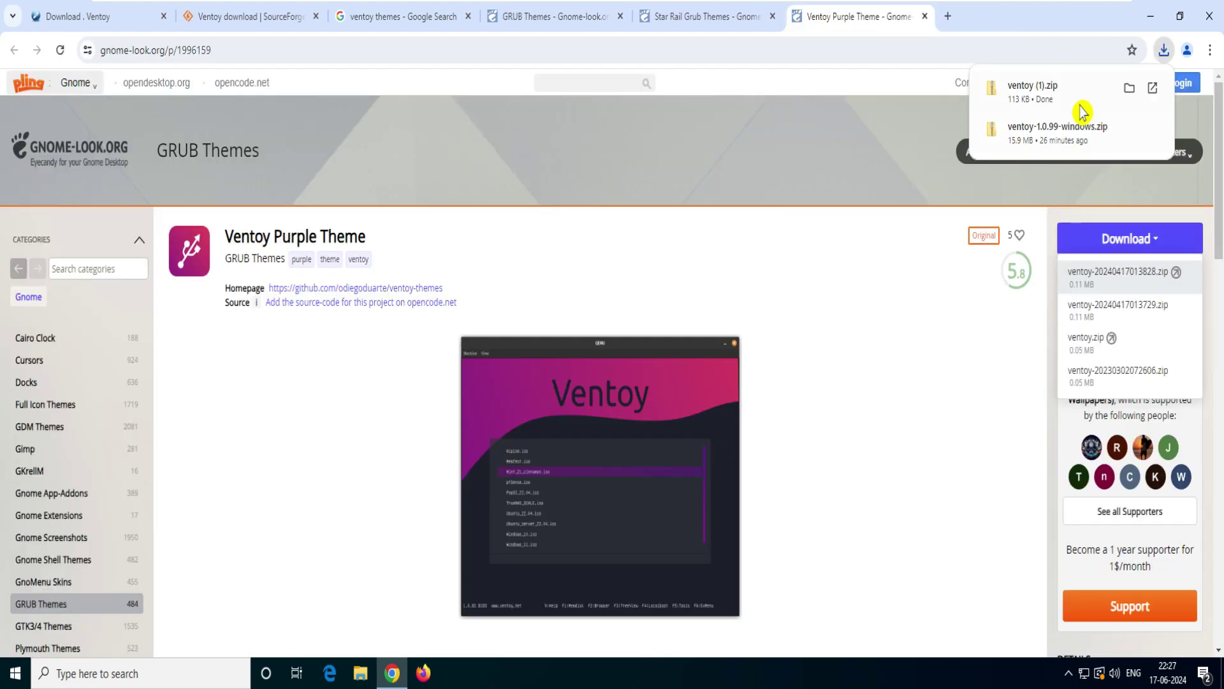
Show the downloaded ventoy (1).zip in the Downloads folder and extract it there
left_click(1130, 88)
right_click(359, 198)
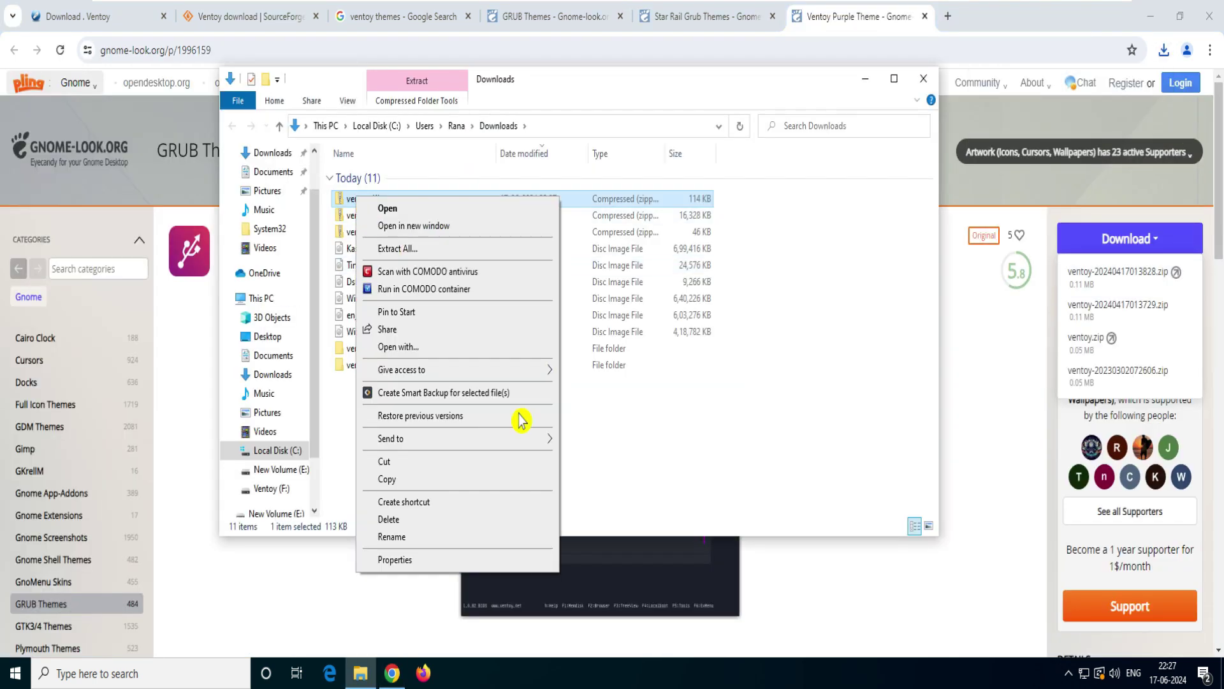
left_click(398, 249)
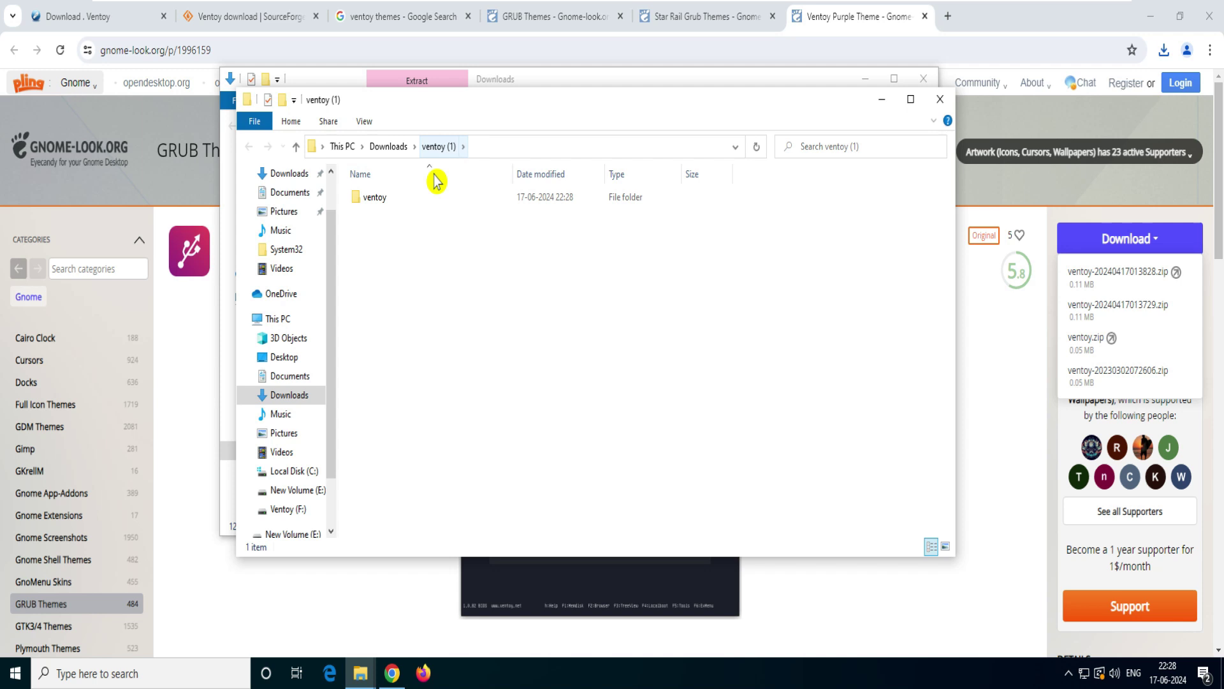
Look at the contents of the extracted ventoy folder and return to its parent folder, ventoy (1)
double_click(370, 198)
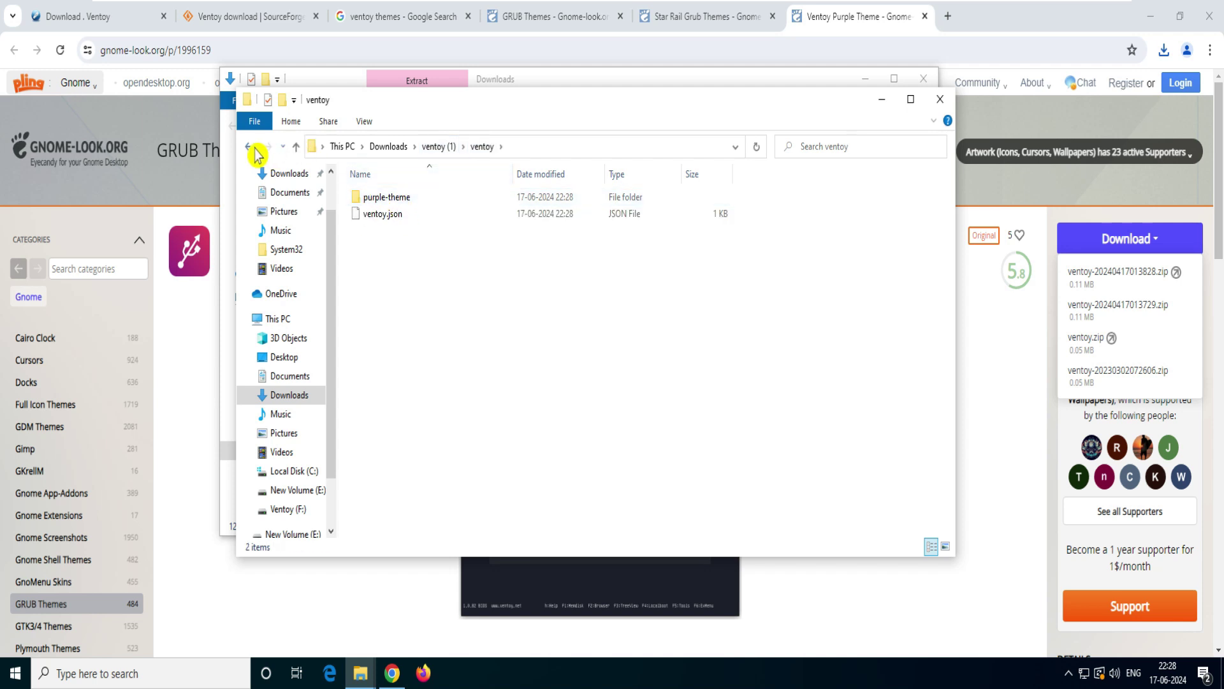
left_click(255, 153)
double_click(383, 205)
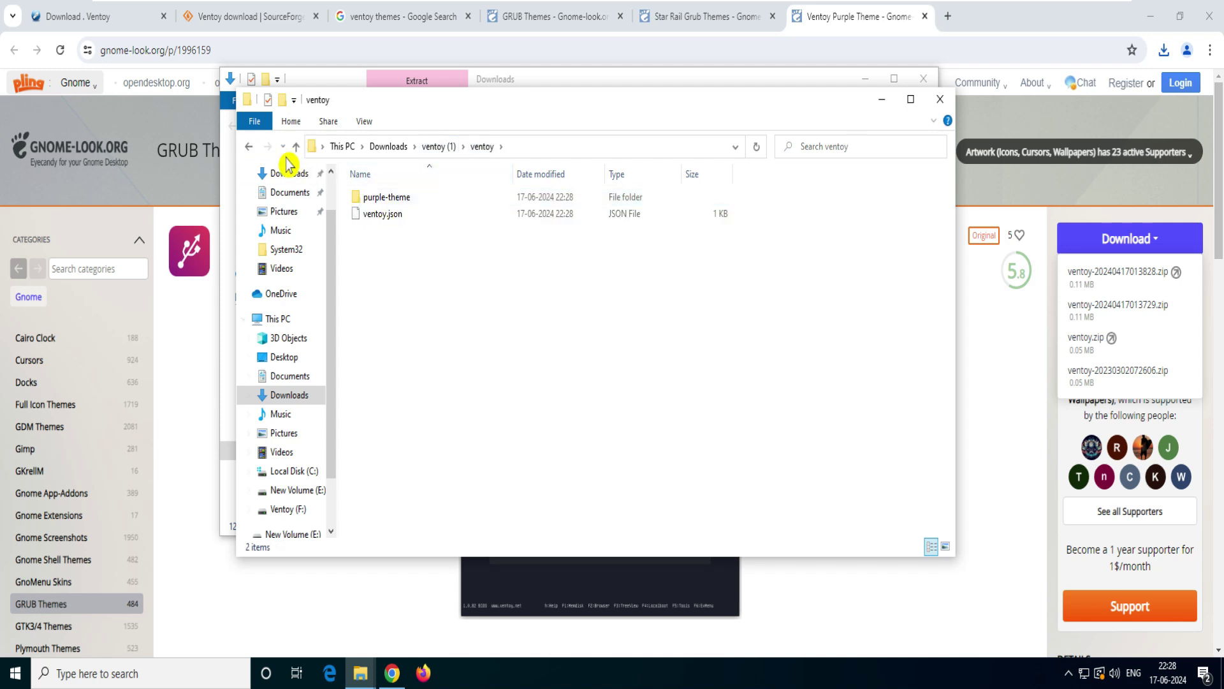
left_click(250, 148)
Copy the extracted ventoy folder to the root of the Ventoy (F:) drive
right_click(380, 204)
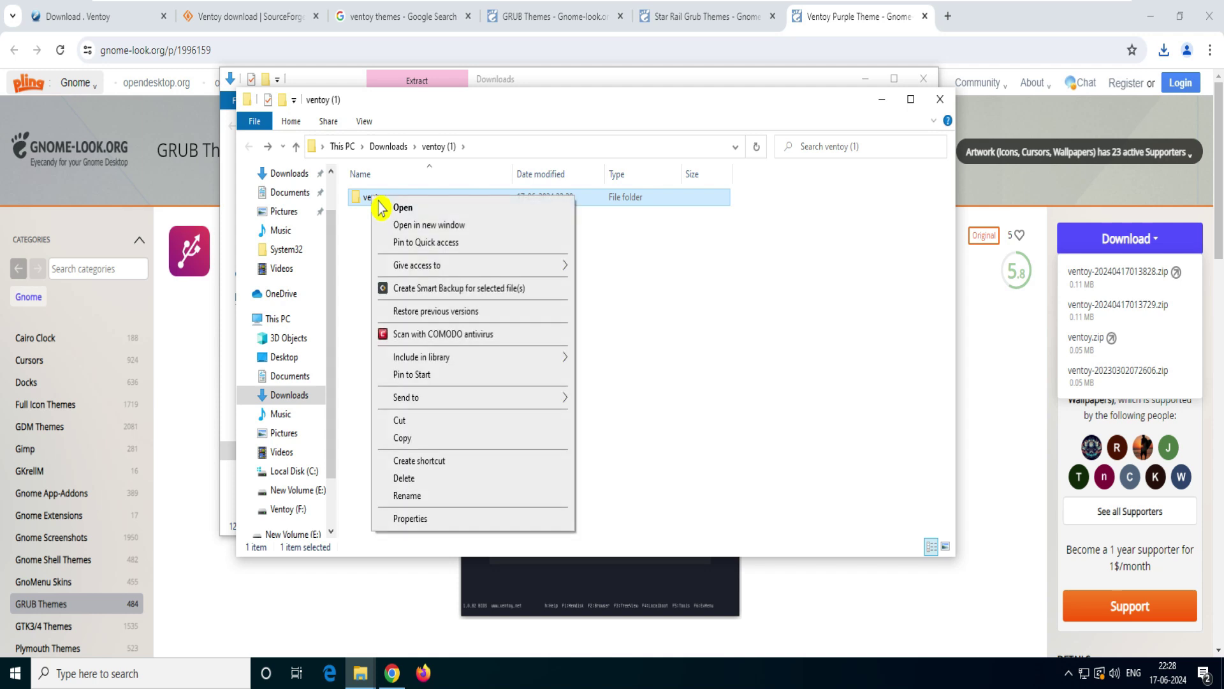
left_click(286, 509)
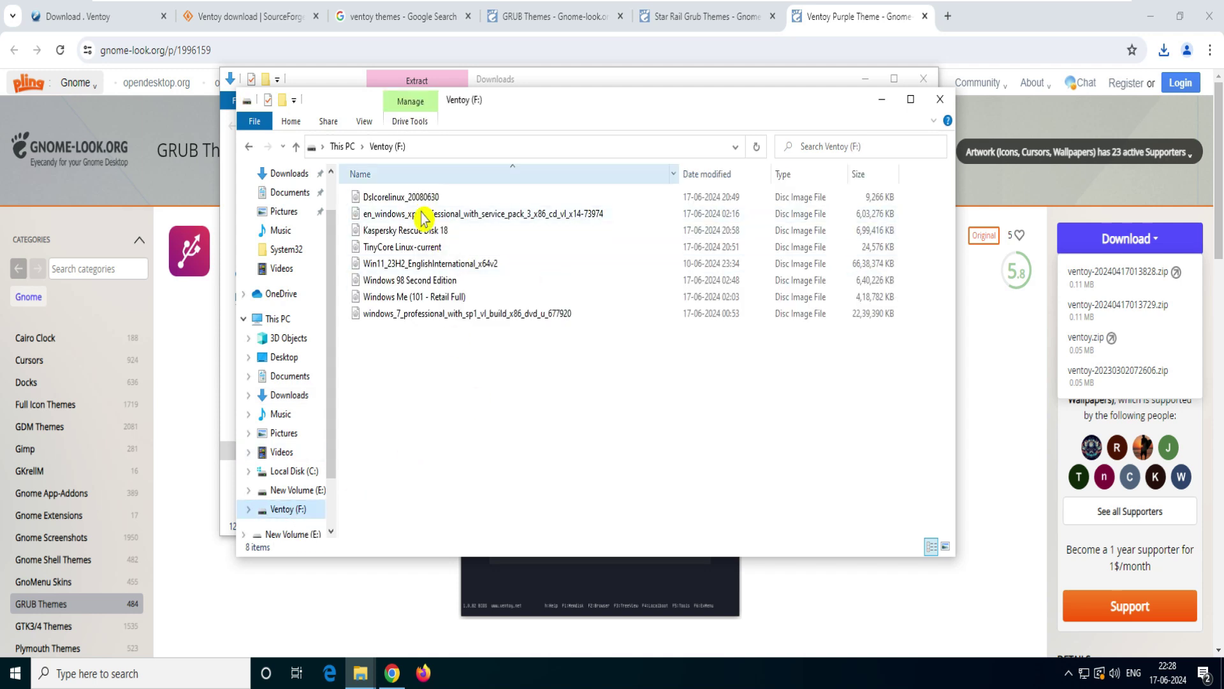
right_click(418, 358)
left_click(470, 470)
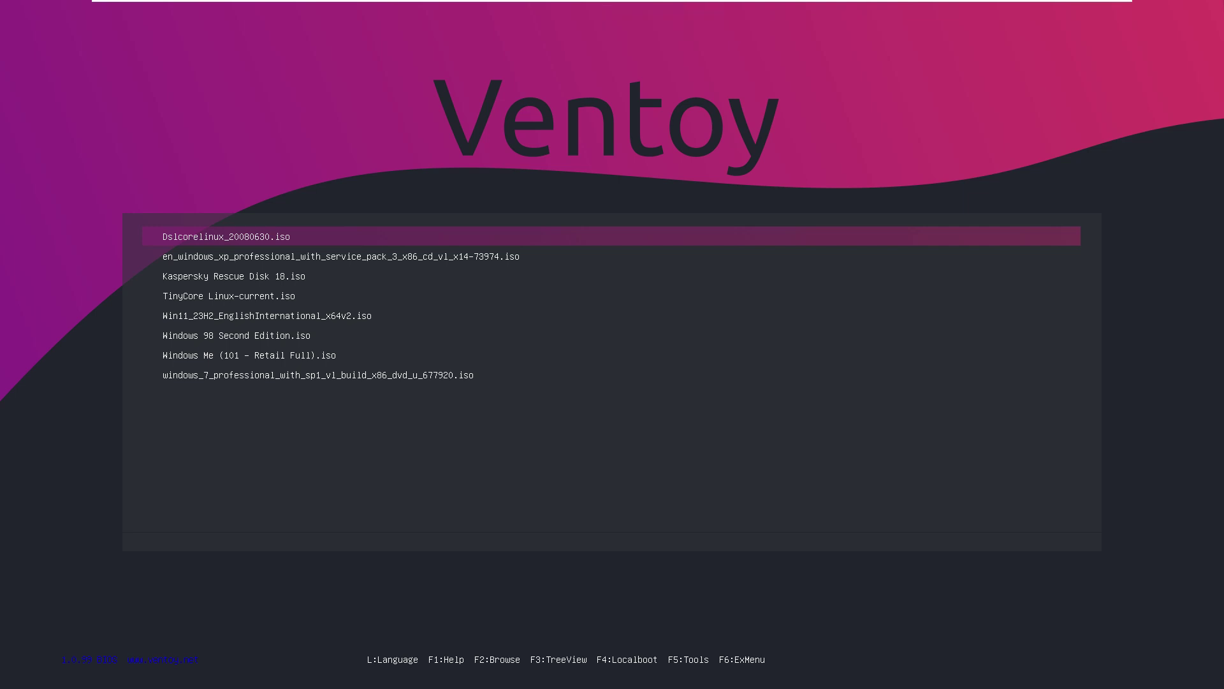
Look through the disc images in the purple-themed Ventoy boot menu, down to the Windows 7 Professional image
key("Down")
key("Up")
key("Down")
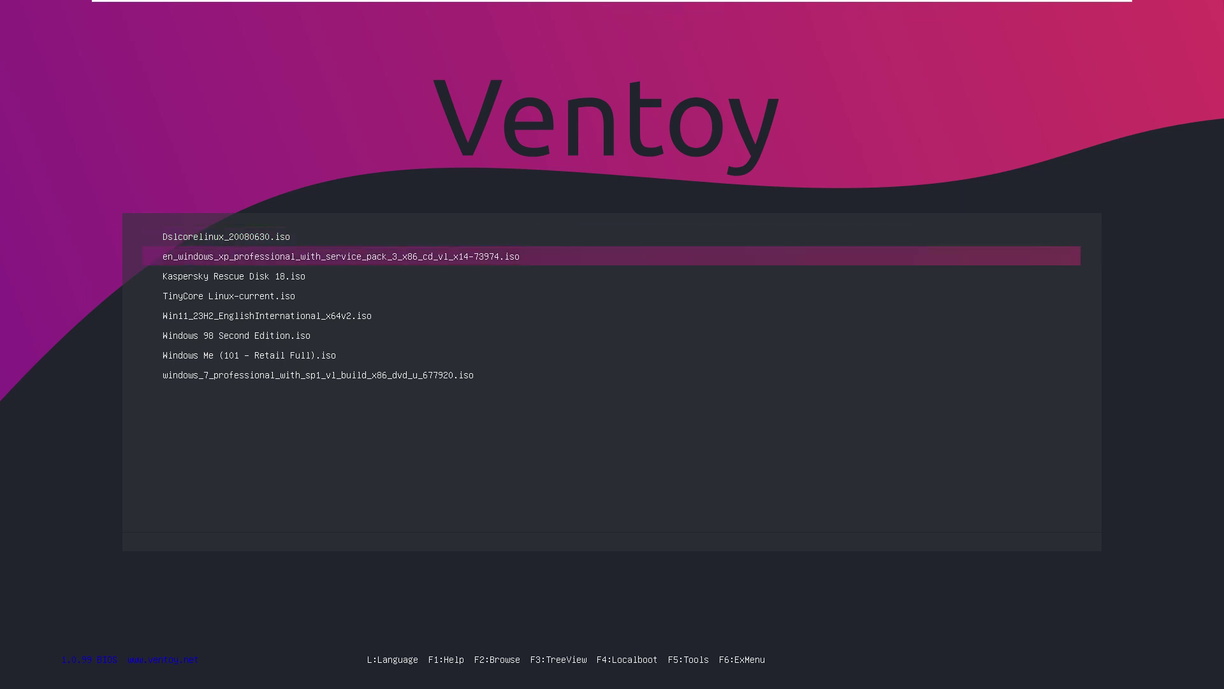
key("Down")
key("Down")
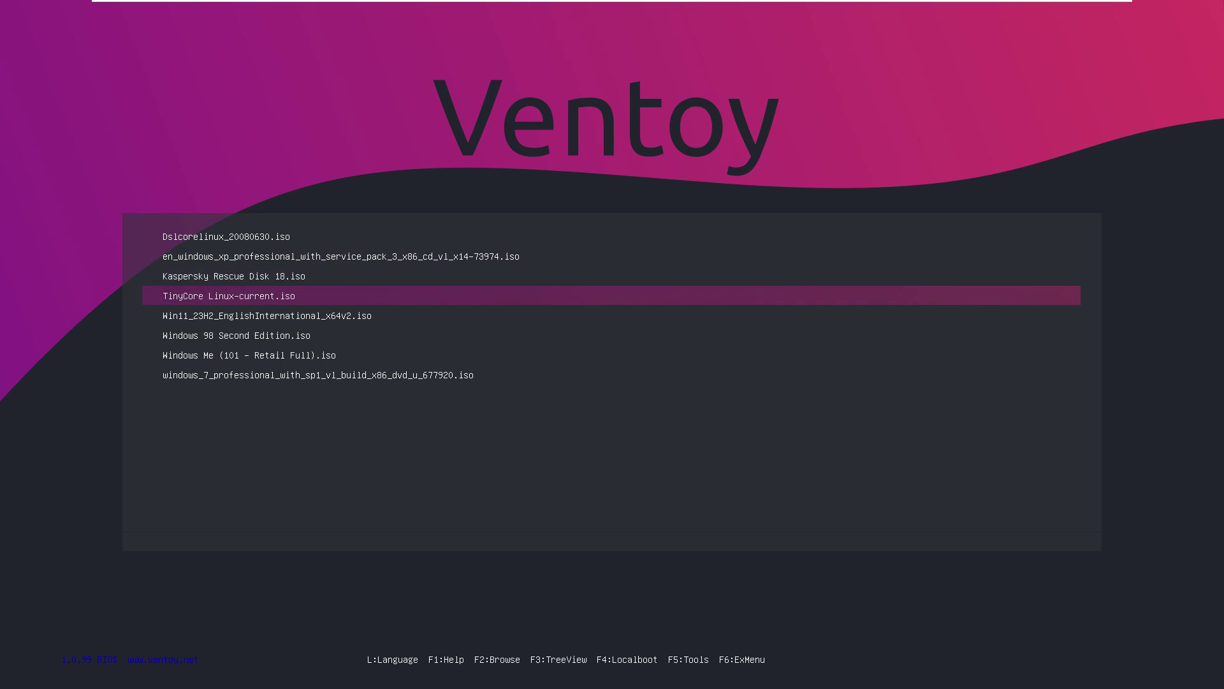
key("Down")
key("Down")
key("Down")
key("Down")
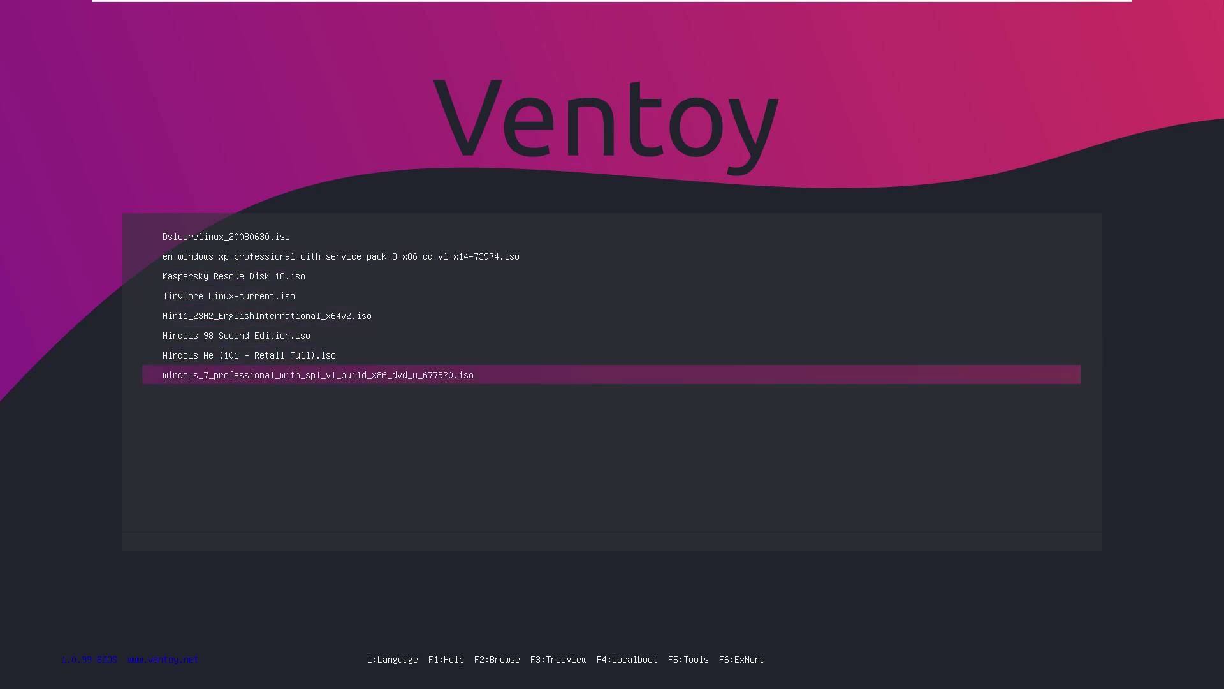